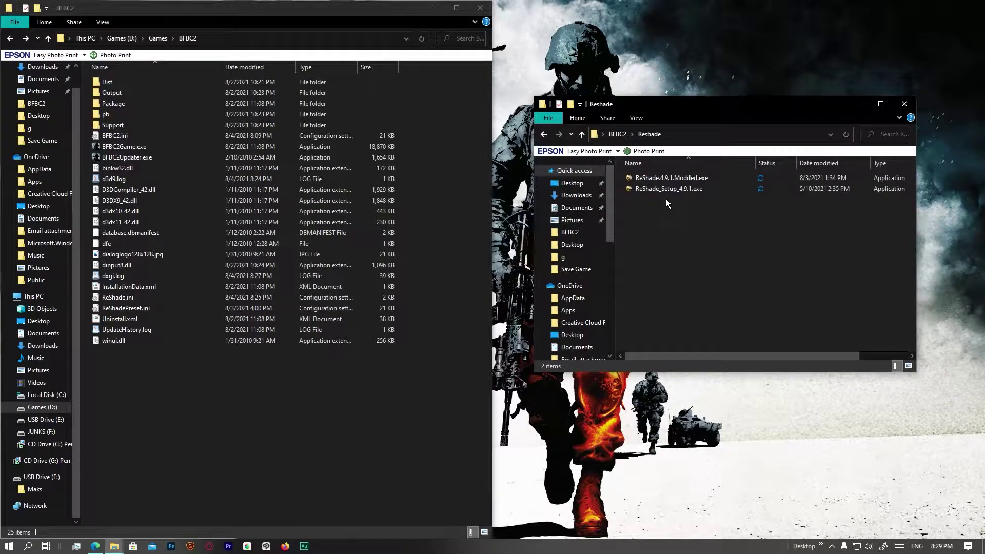
Run ReShade_Setup_4.9.1.exe on BFBC2Game.exe with the Direct3D 9 rendering API and start installing the effect packages
double_click(669, 189)
click(478, 272)
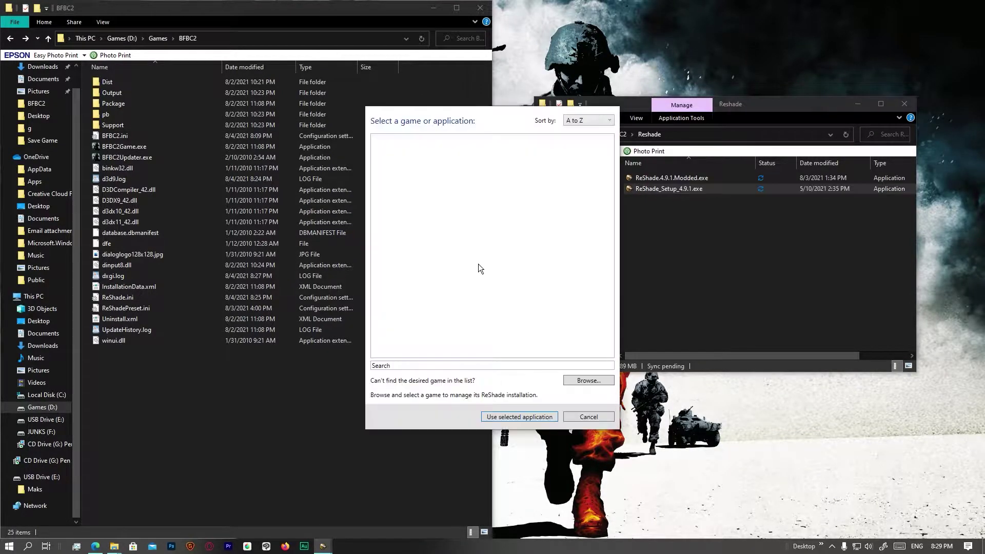
click(581, 384)
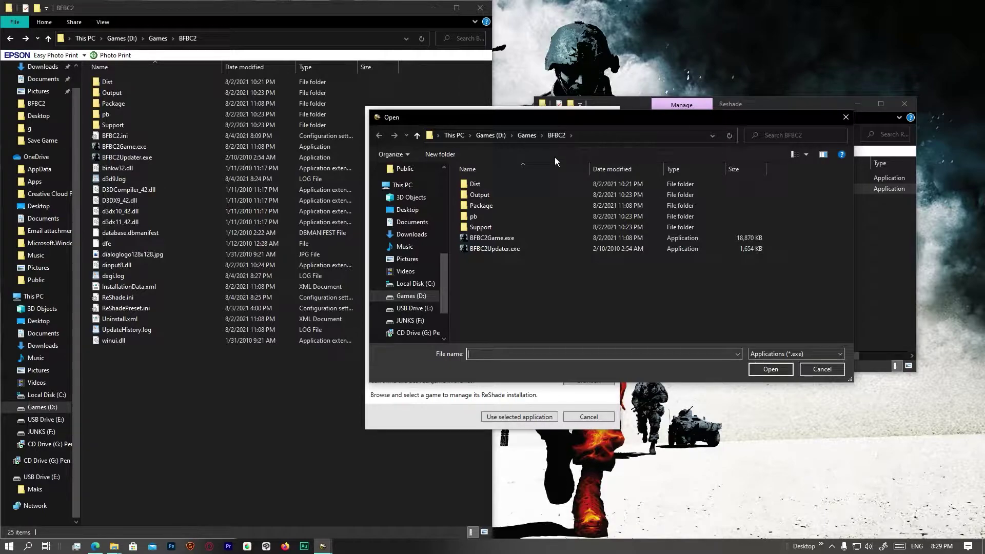
double_click(498, 237)
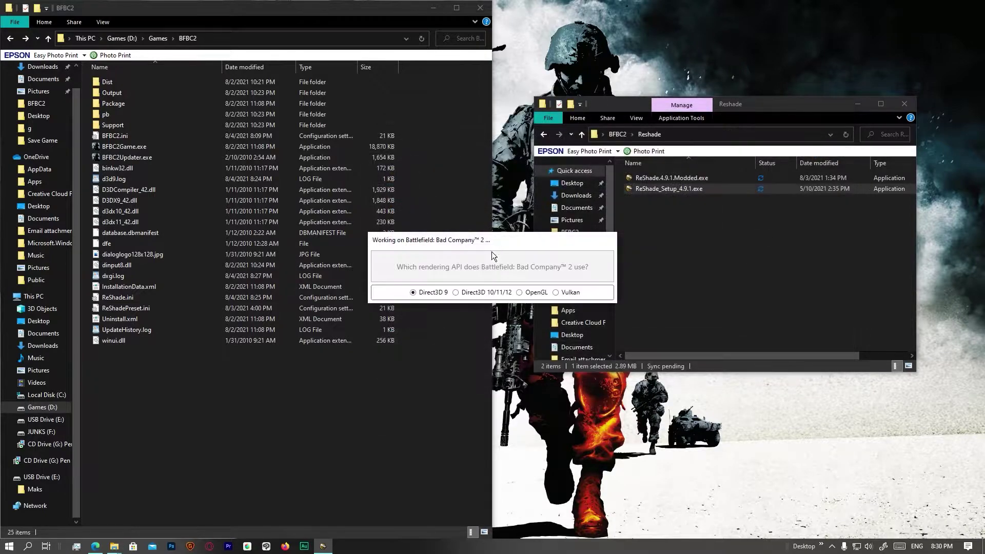
click(430, 292)
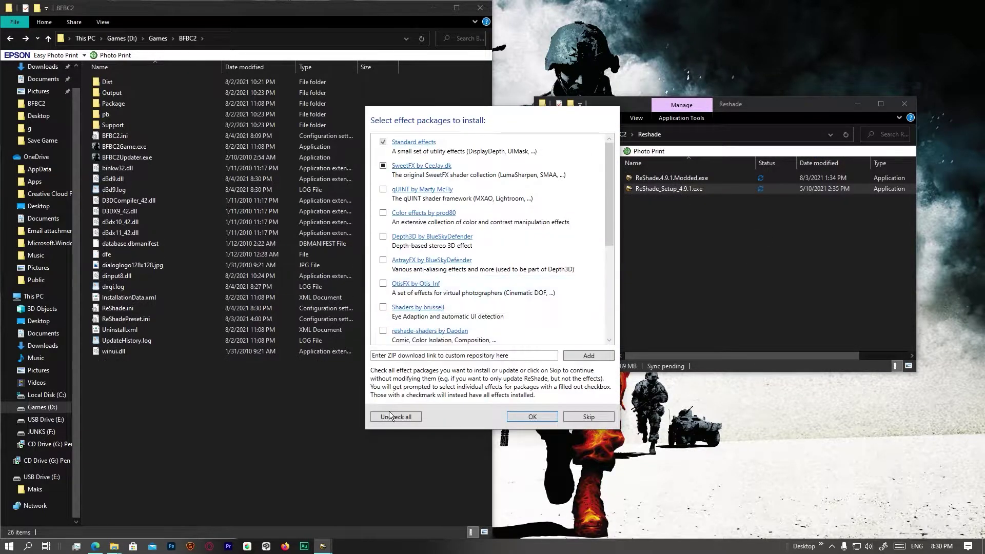
click(531, 416)
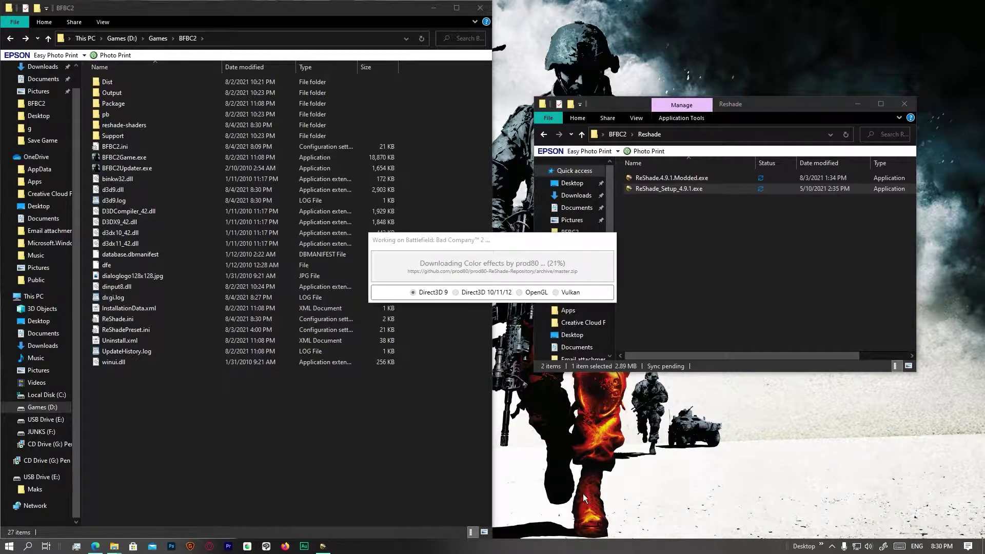
Copy the Shaders and Textures folders and the LICENSE file from ReShade_GI_Beta_0.24.zip into the game's reshade-shaders folder
click(717, 294)
key(BackSpace)
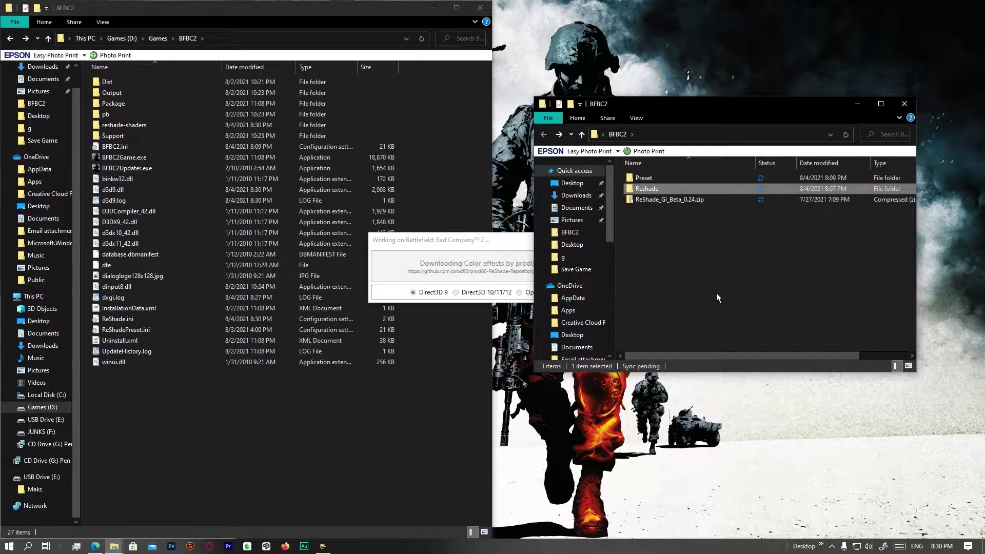
click(463, 277)
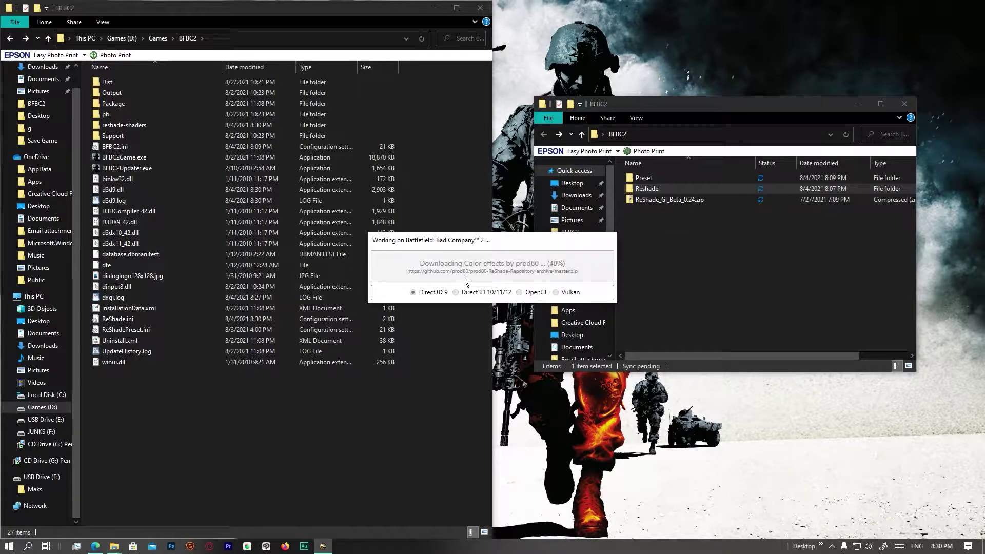
click(733, 278)
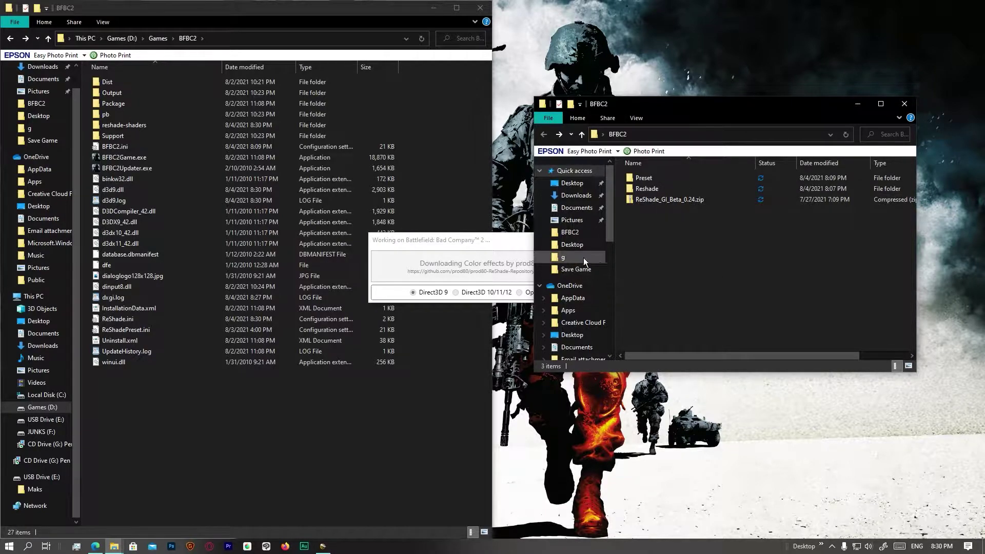
click(482, 258)
click(645, 217)
double_click(689, 203)
drag(685, 236, 627, 174)
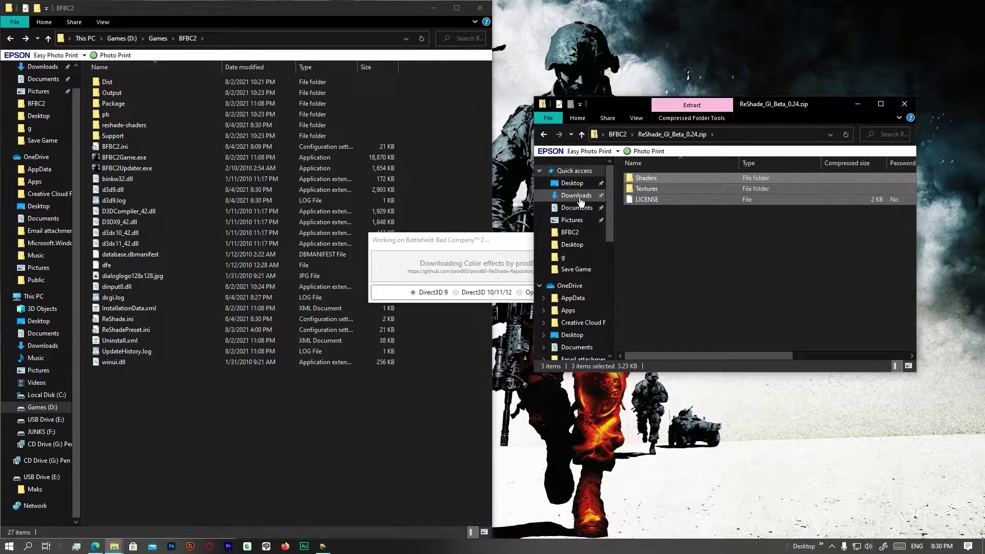
double_click(142, 124)
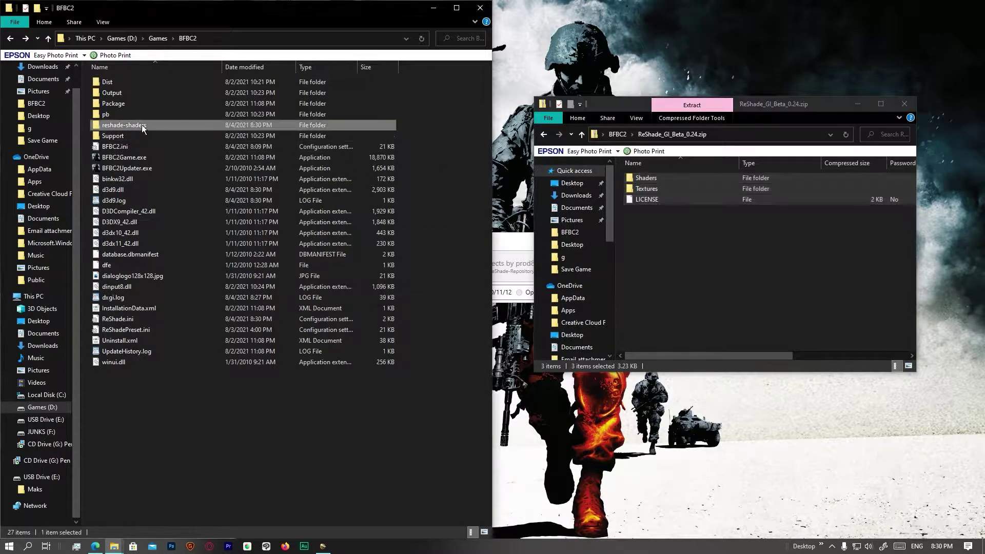
drag(686, 199, 195, 209)
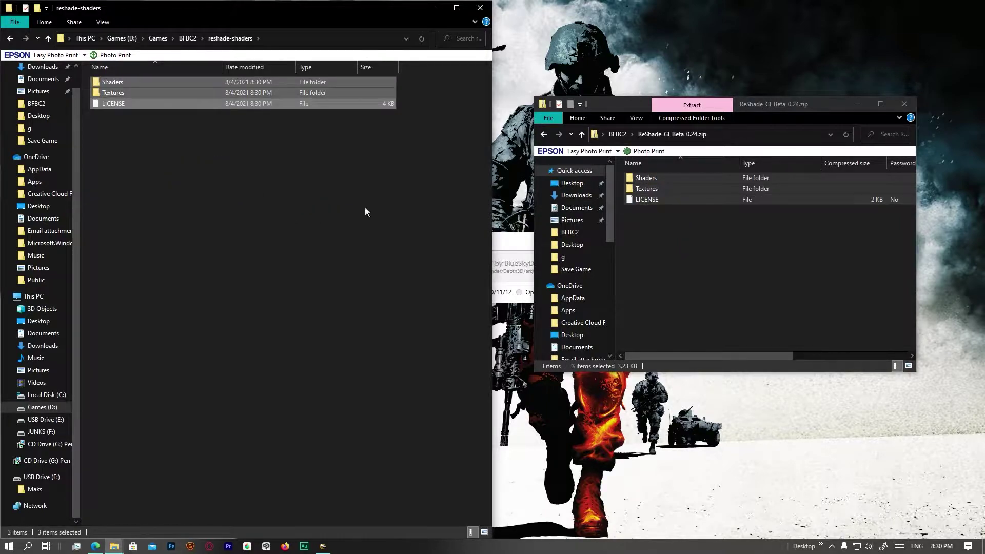
Copy the preset BFBC2.ini from the Preset folder into the BFBC2 game folder, replacing the existing file
key(BackSpace)
click(756, 247)
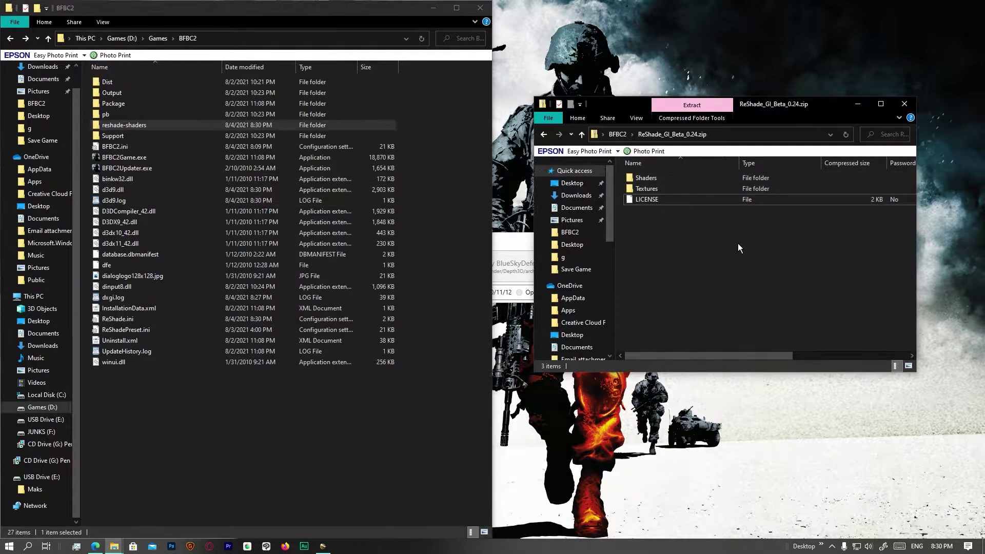
key(BackSpace)
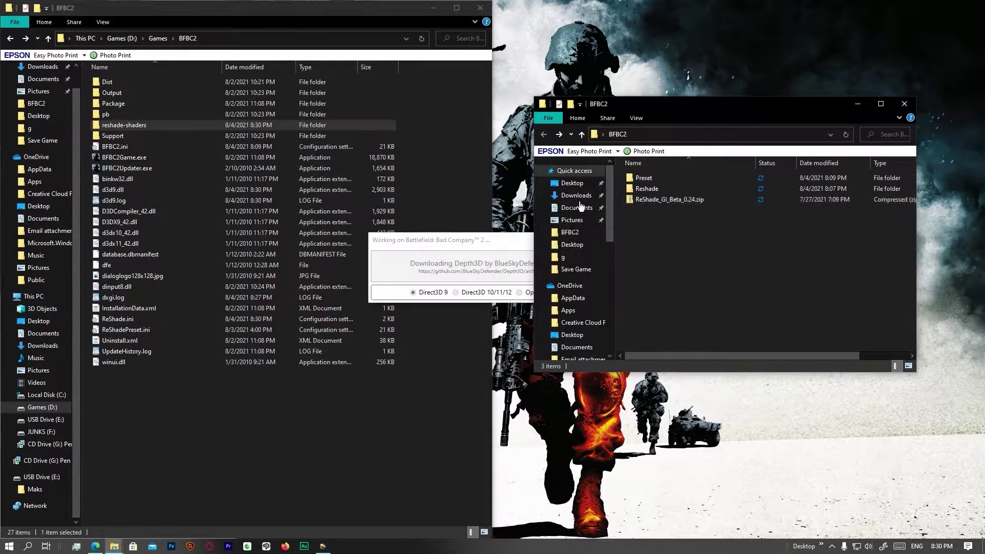
click(652, 180)
double_click(652, 180)
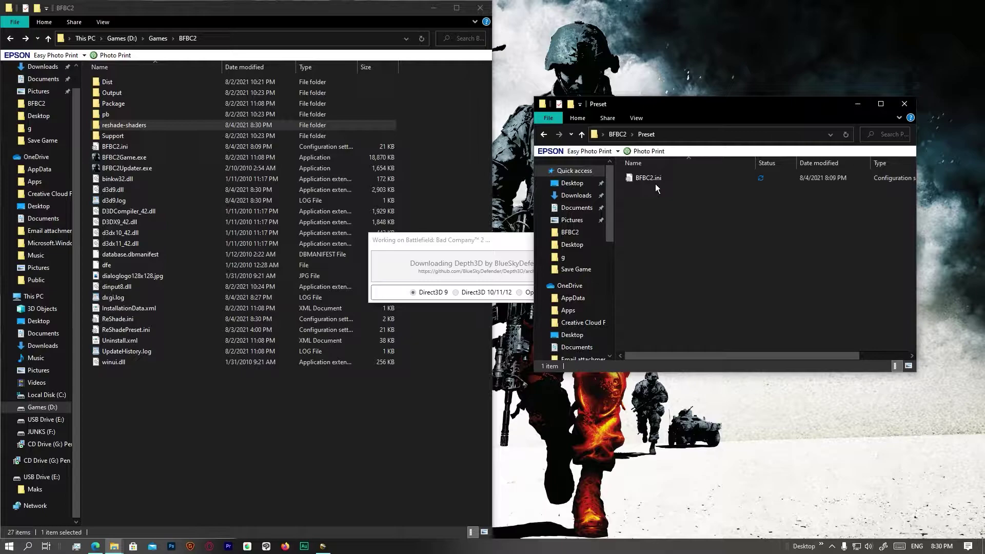
drag(651, 180, 254, 463)
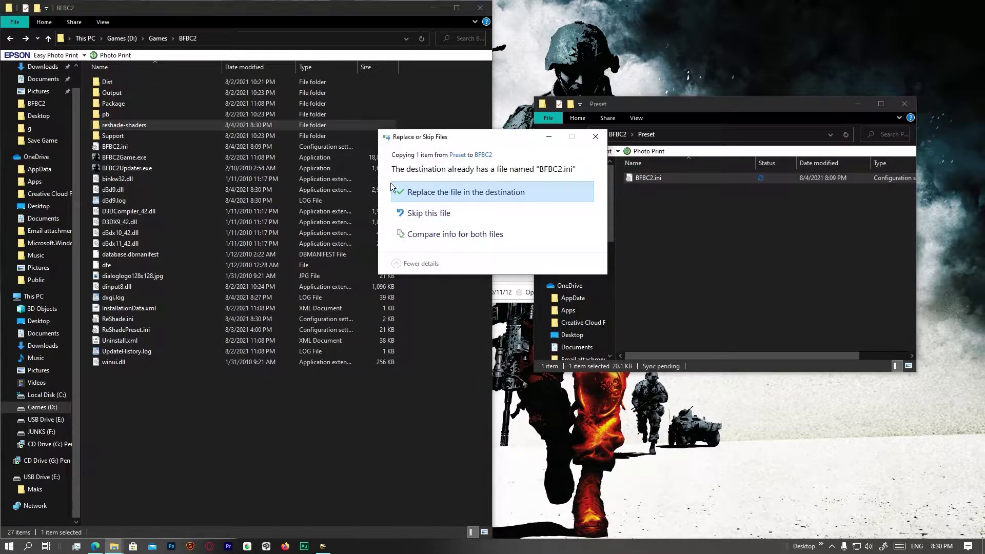
click(418, 183)
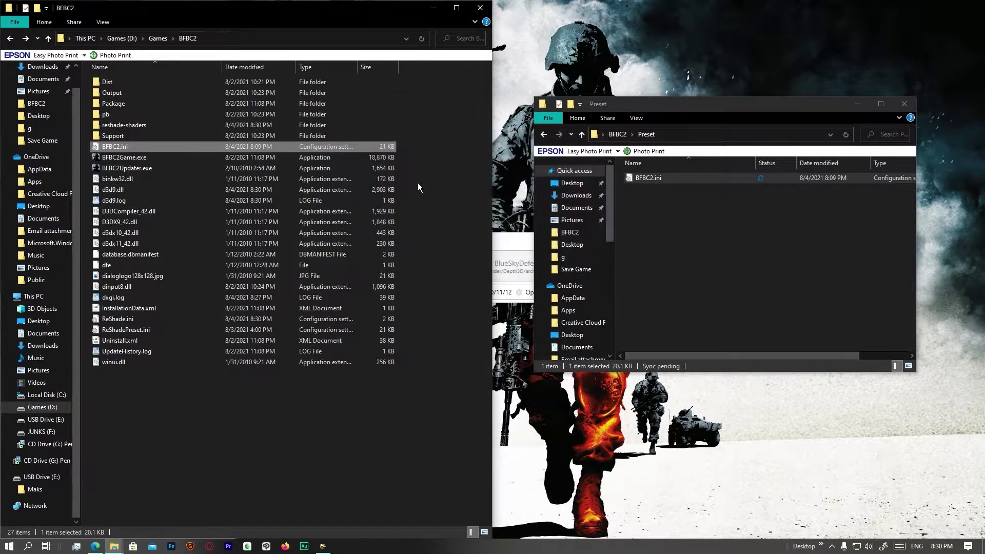
click(521, 247)
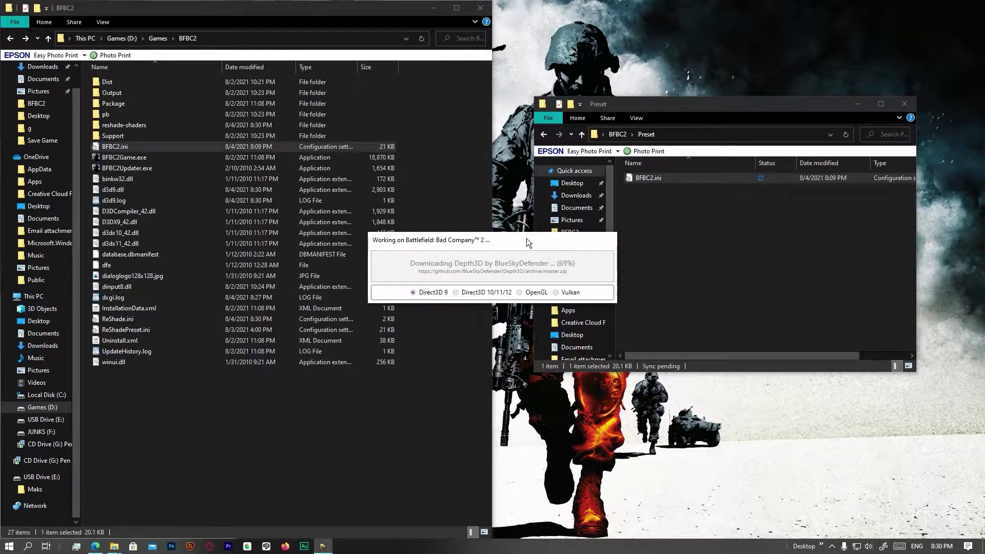
click(706, 263)
key(alt+Left)
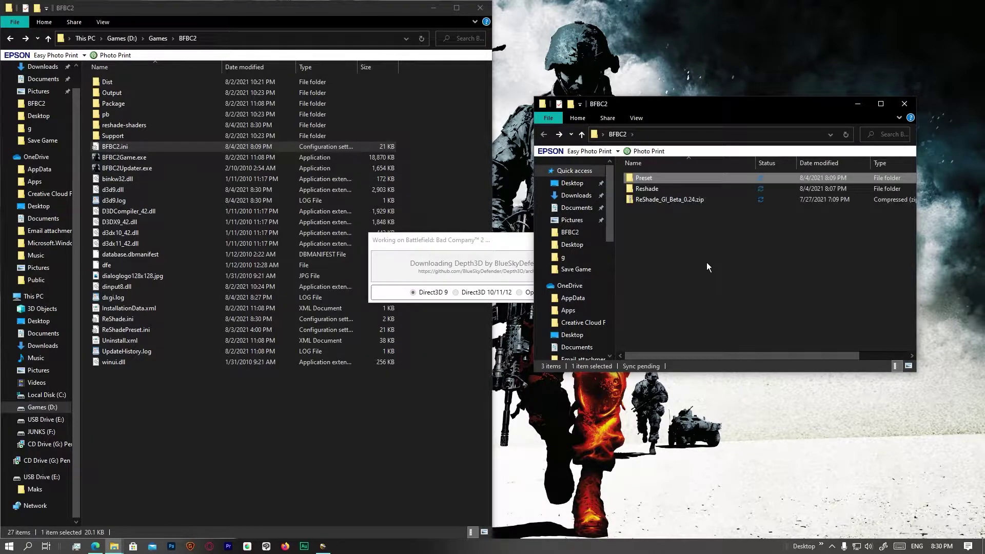
click(442, 251)
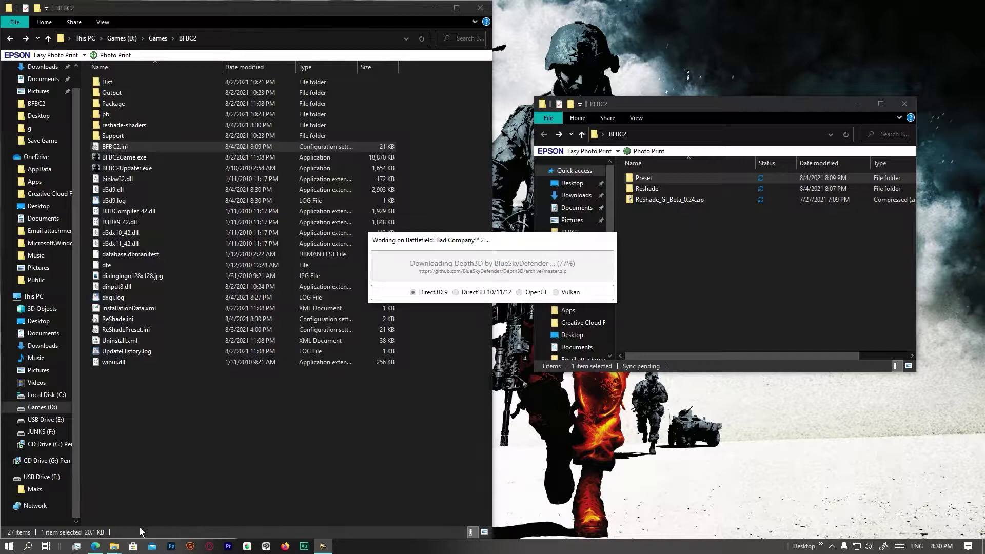
Switch to Microsoft Edge, view the Reshade-Unlocked GitHub release "ReShade 4.9.0 and 4.9.1 Modded" and its assets, and close the browser
click(95, 546)
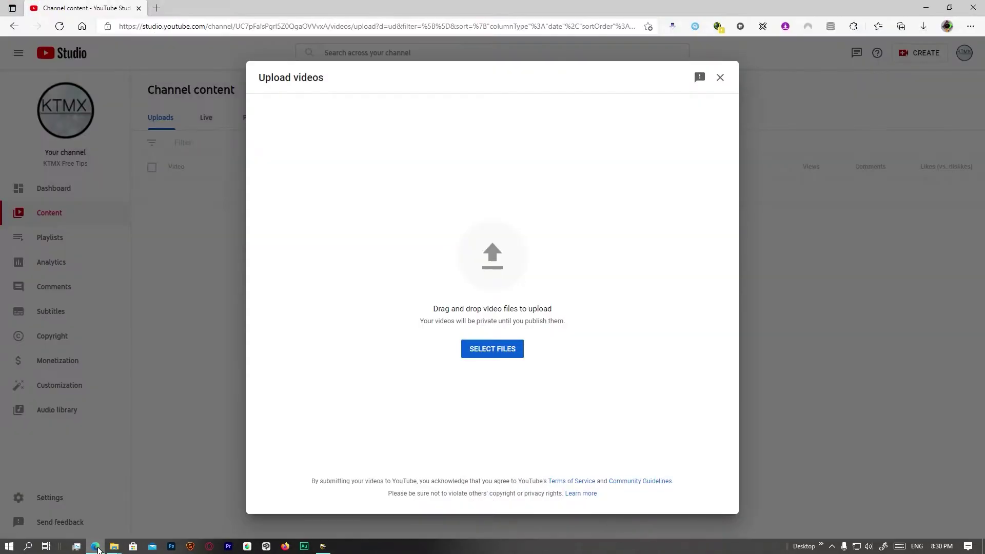
click(157, 7)
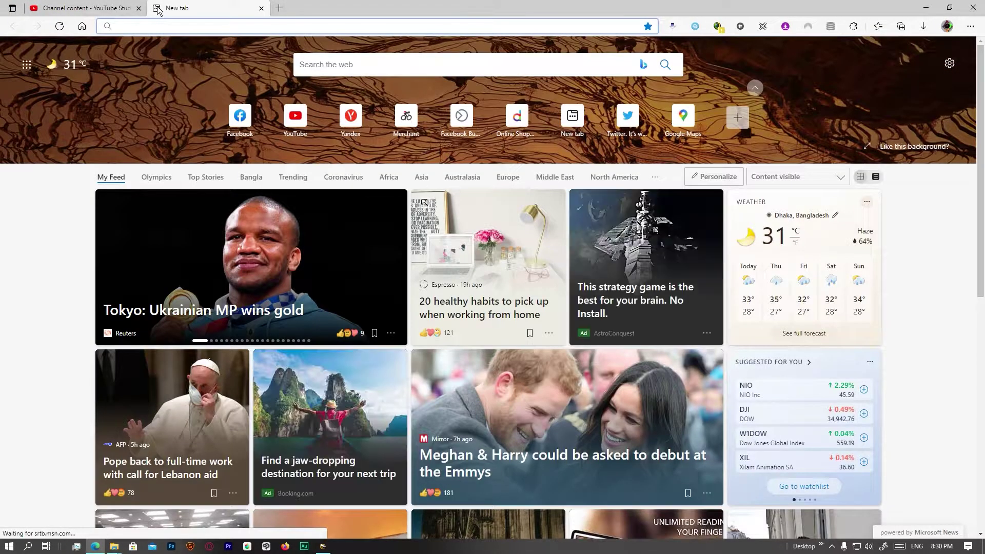
key(ctrl+h)
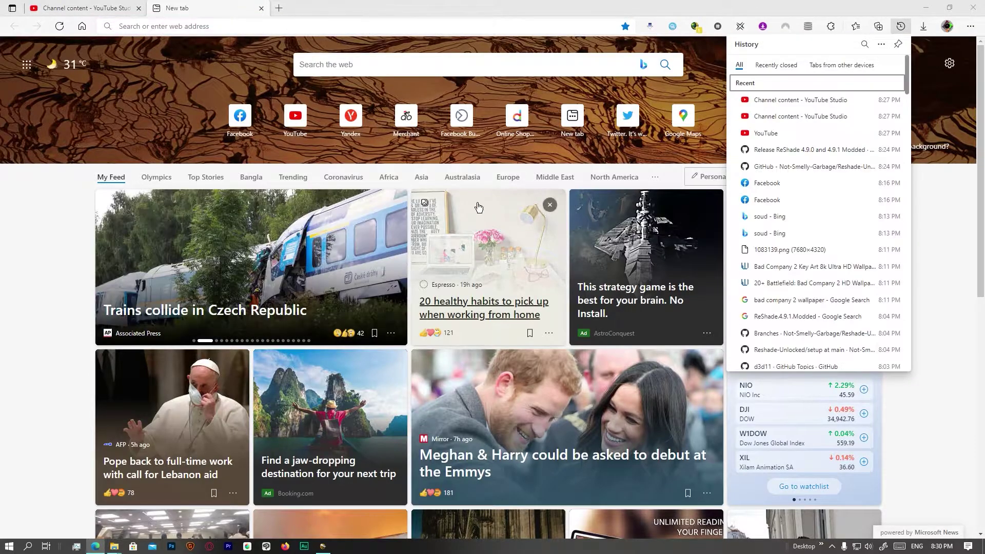
click(783, 336)
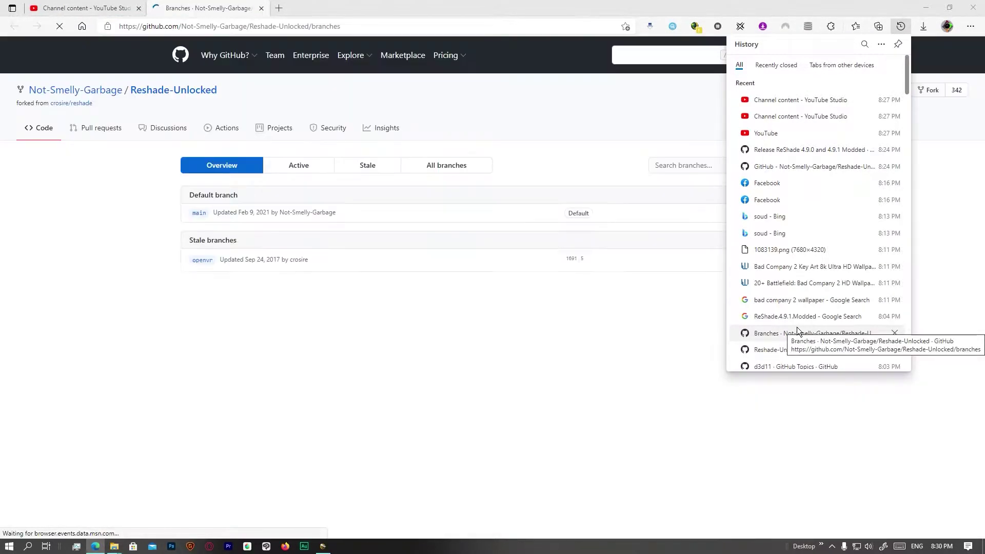
click(5, 446)
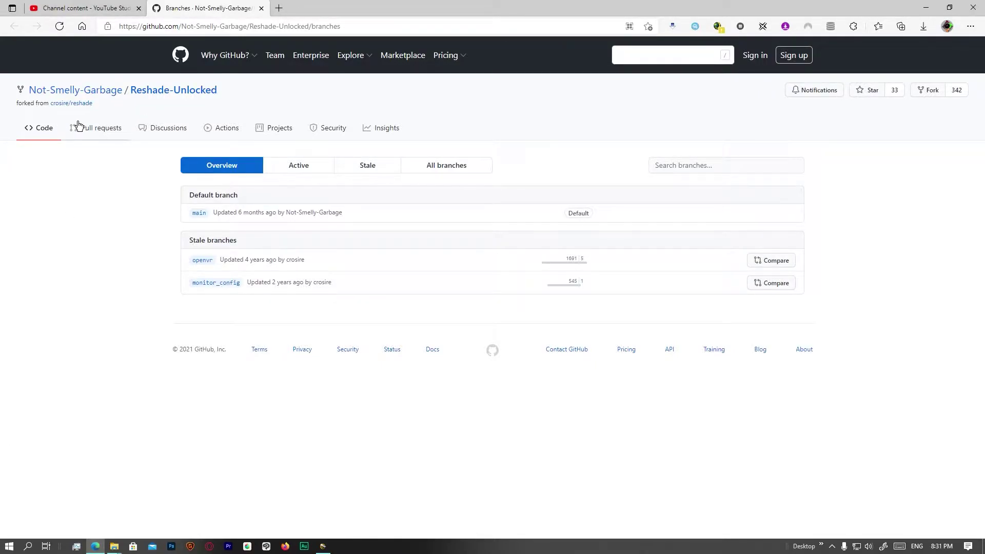
click(32, 126)
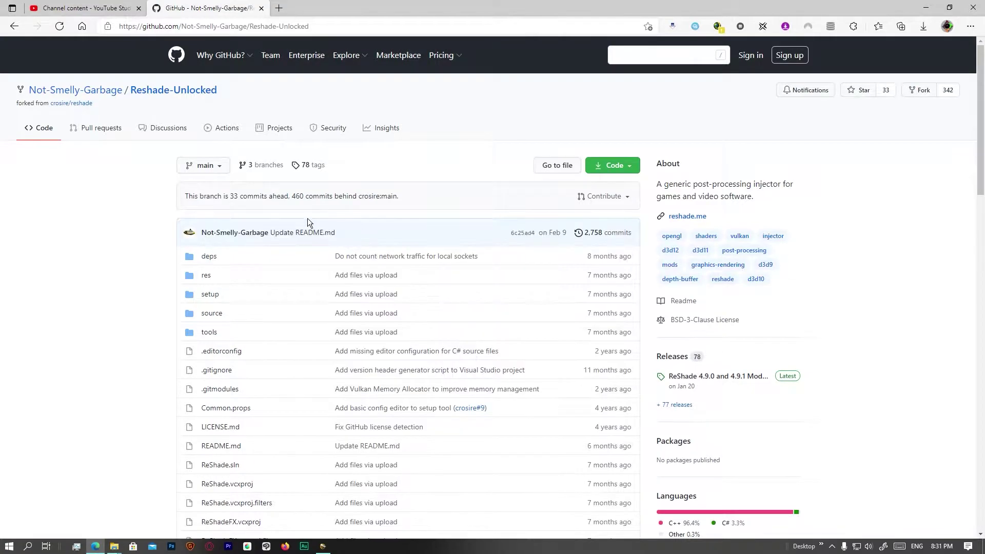
click(714, 378)
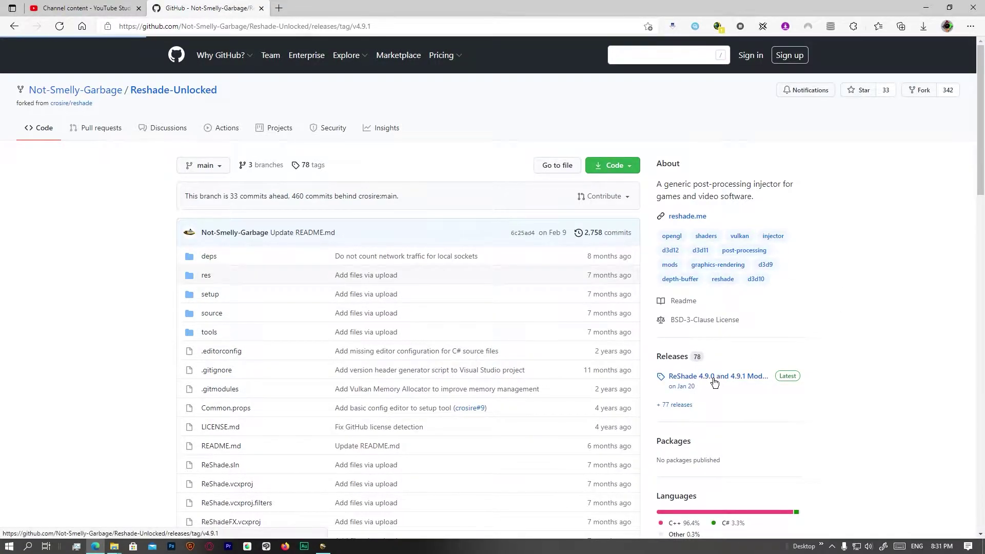
scroll(740, 312, down, 1)
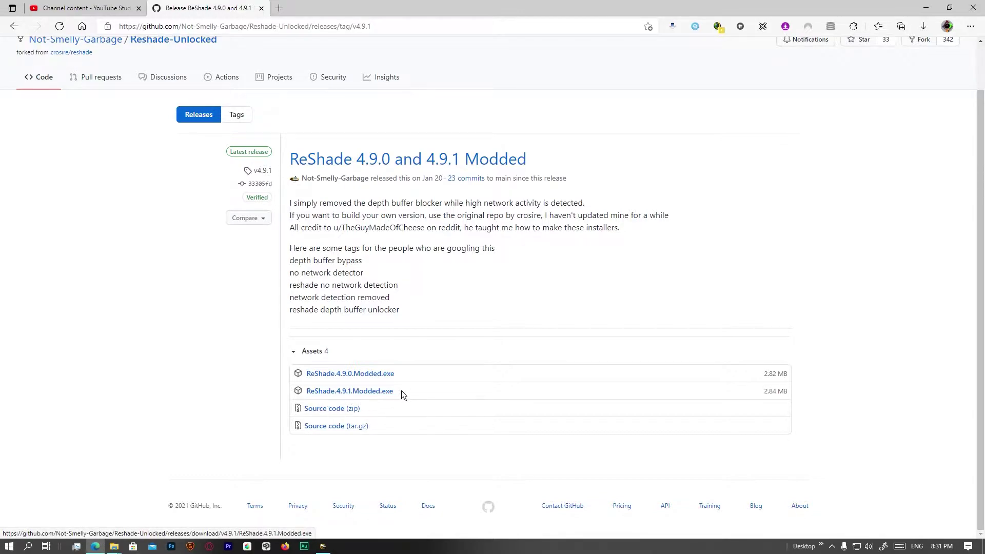
click(973, 8)
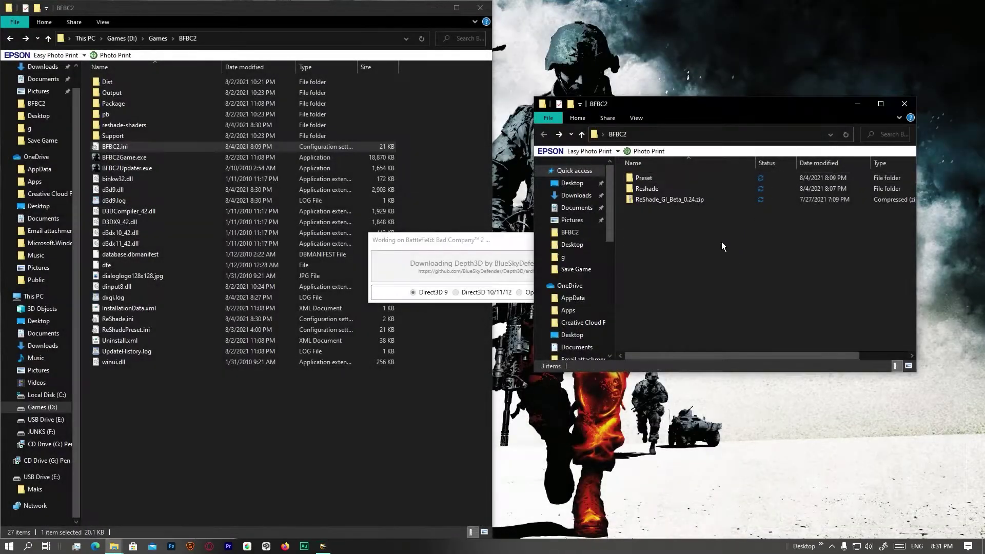
Launch ReShade.4.9.1.Modded.exe from the Reshade folder
click(643, 190)
double_click(643, 190)
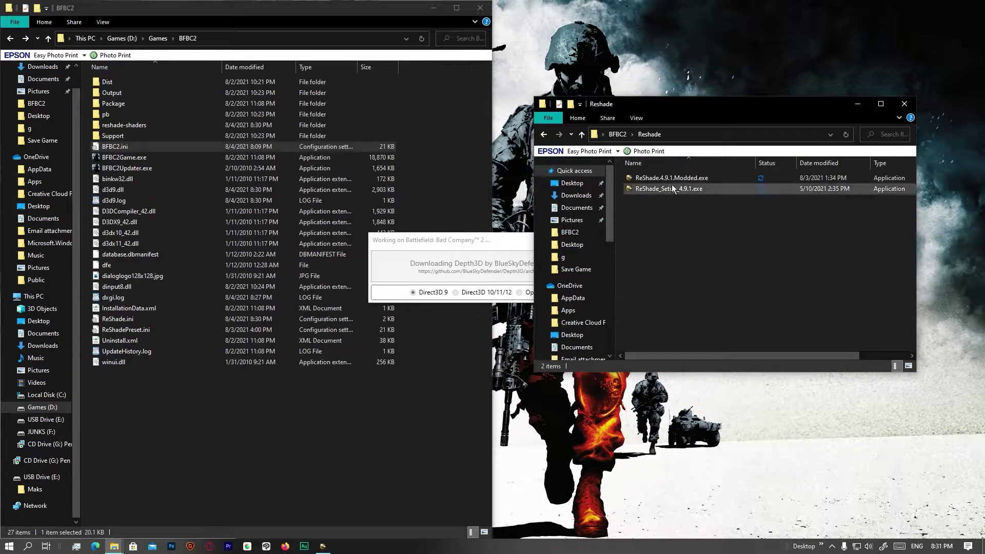
click(668, 180)
double_click(668, 181)
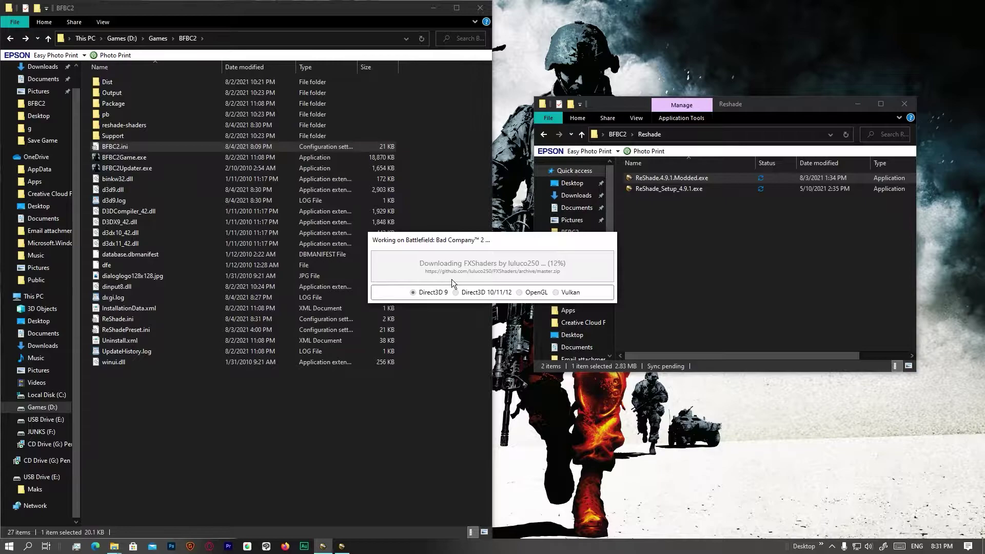
Switch to Origin, dismiss the chat window and view the Battlefield 4 page in the game library
click(832, 546)
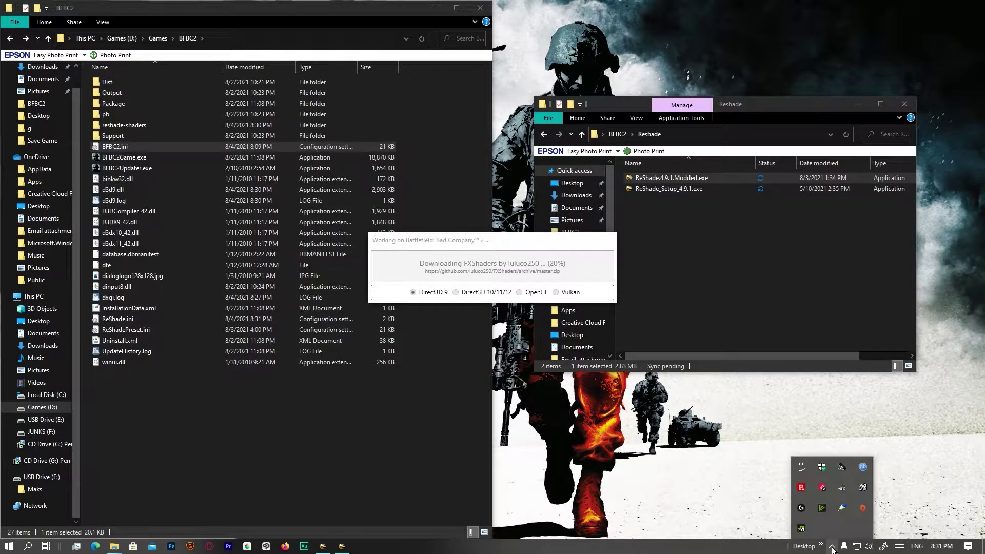
click(861, 510)
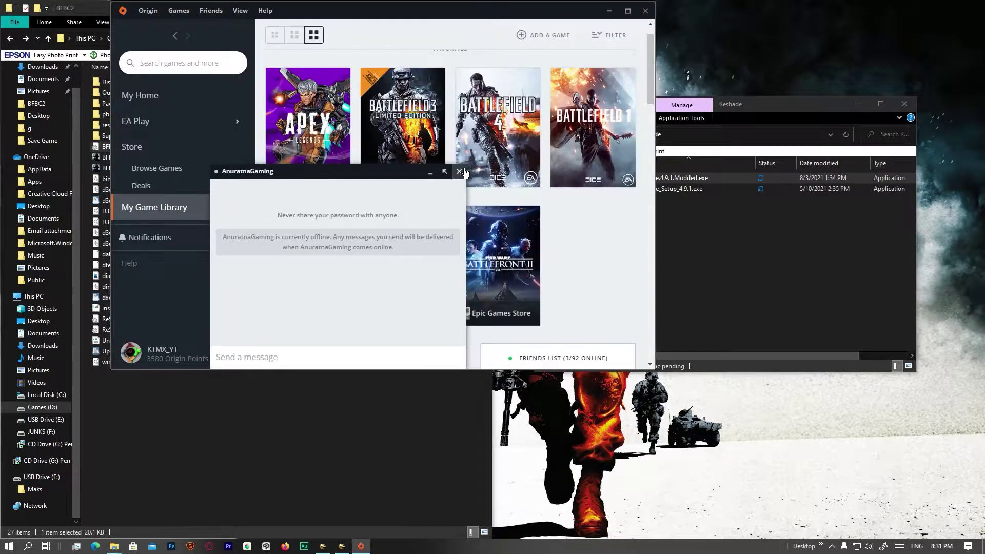
click(467, 172)
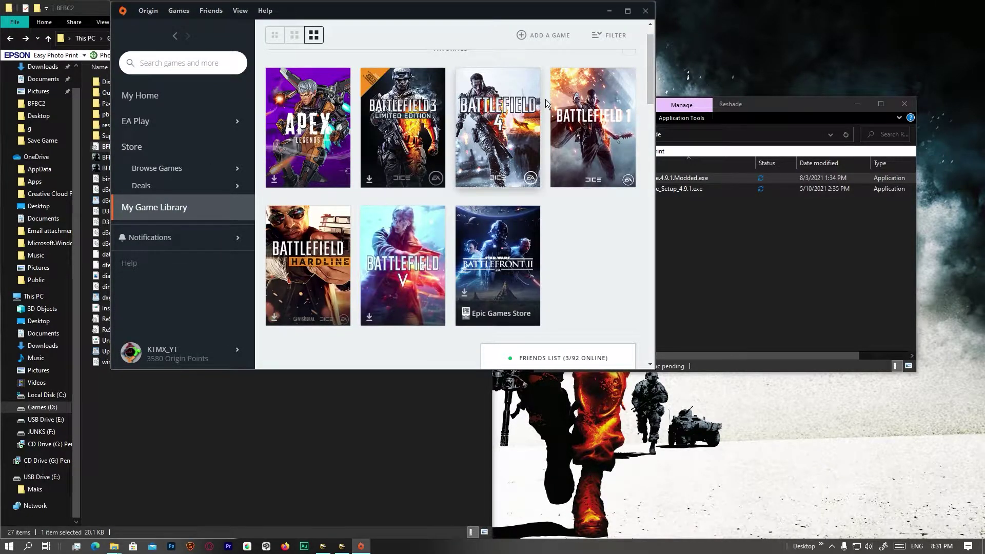
click(536, 132)
scroll(379, 319, down, 3)
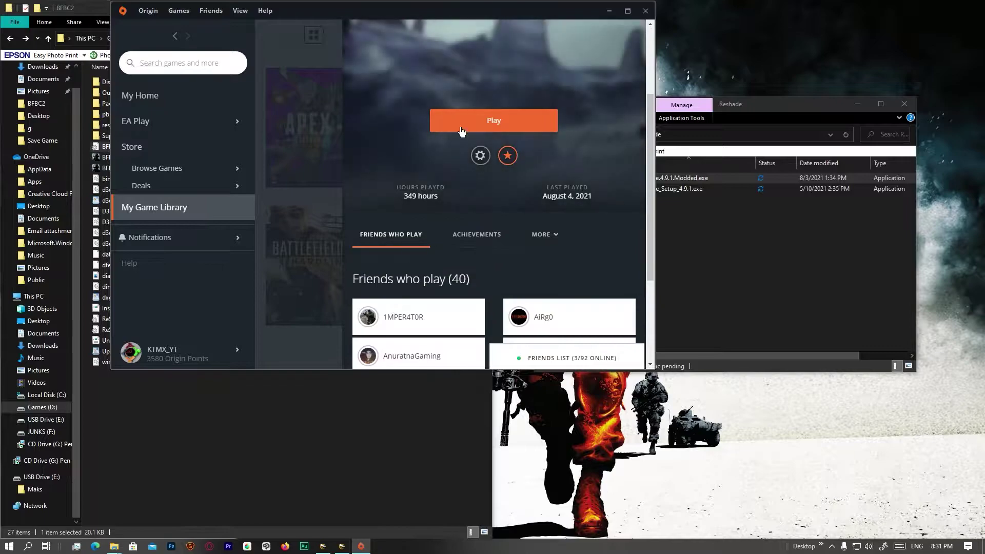
scroll(426, 218, up, 2)
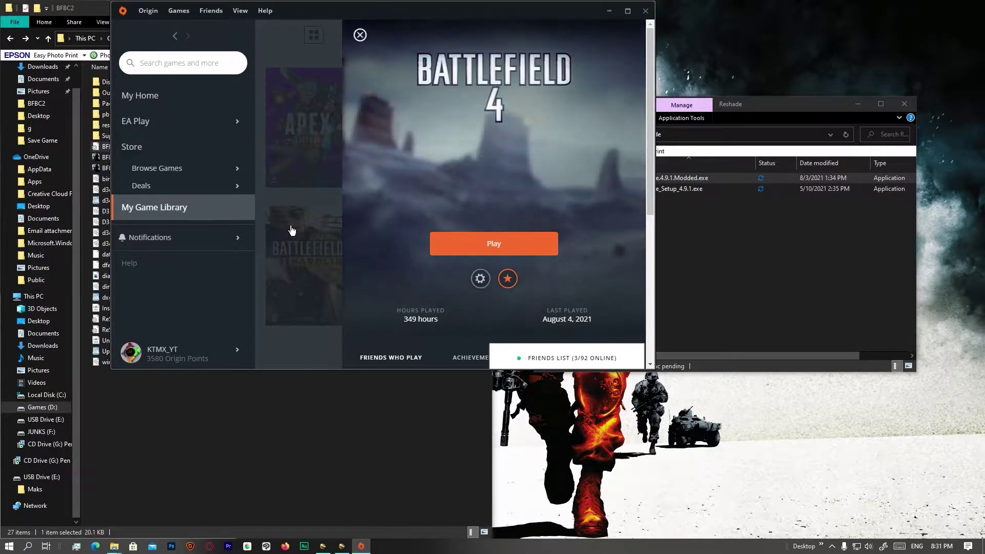
View the Battlefield 1 and Battlefield V pages in the Origin game library, then close Origin
click(433, 198)
click(578, 149)
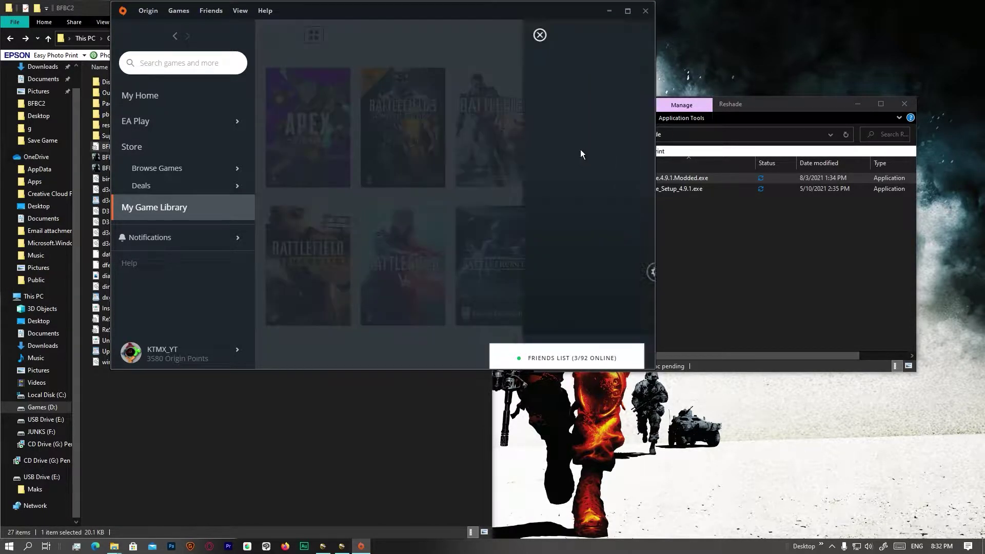
scroll(508, 278, down, 1)
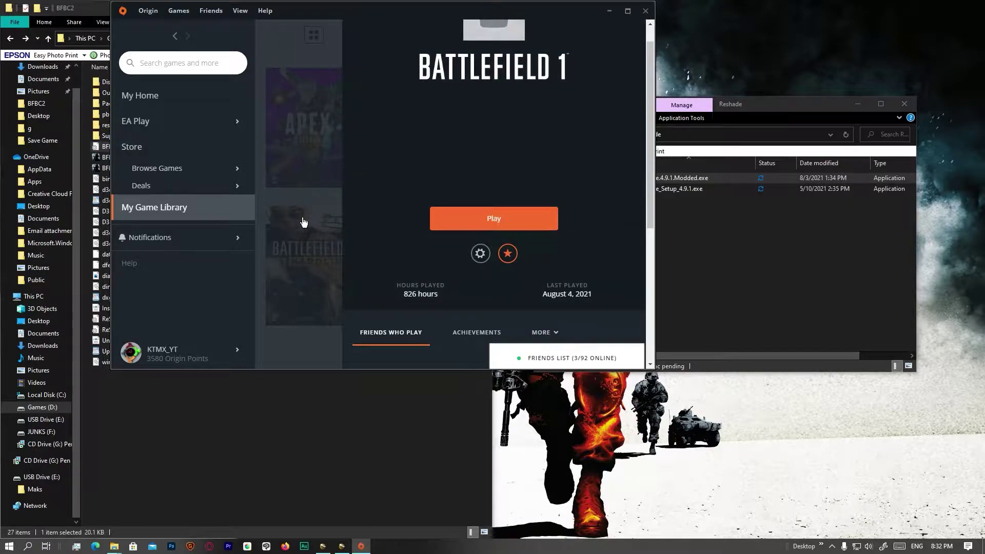
click(317, 230)
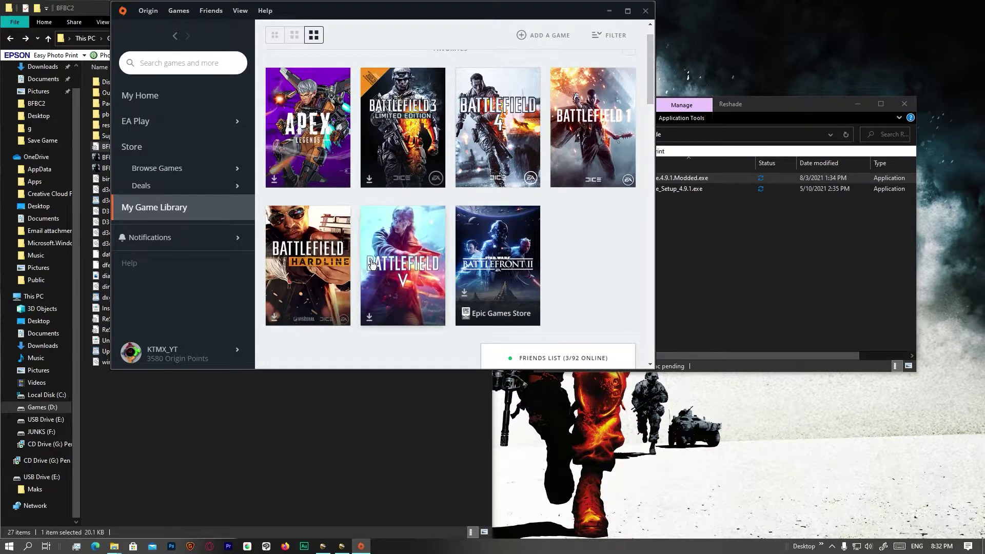
click(419, 149)
scroll(399, 288, down, 1)
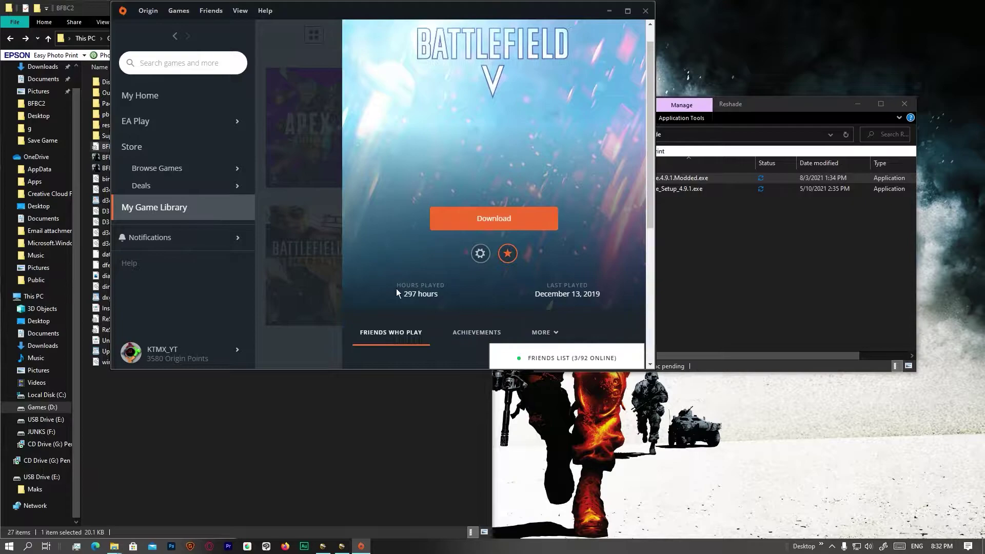
click(644, 11)
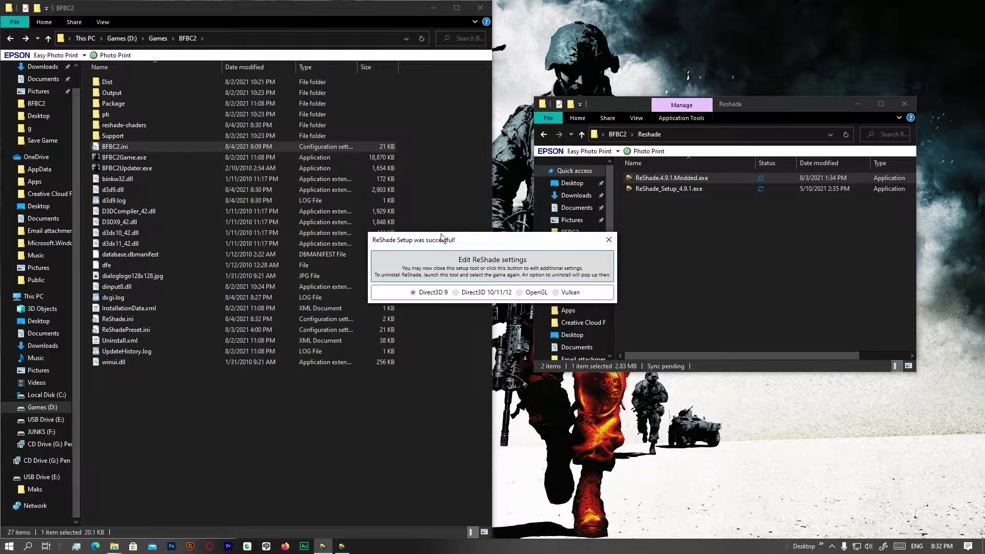
Close both open ReShade setup windows, relaunch ReShade.4.9.1.Modded.exe and select Battlefield: Bad Company 2 as the game
click(611, 241)
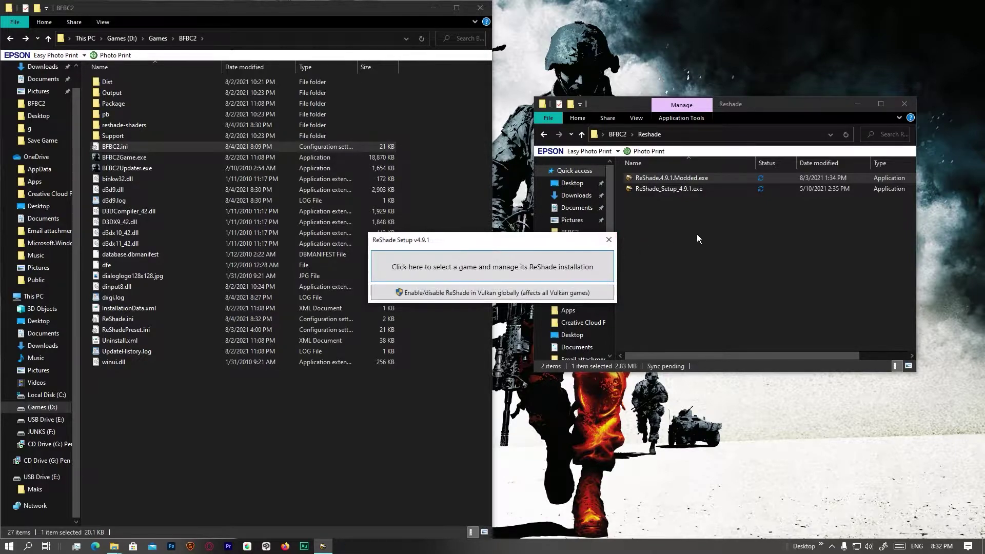
click(609, 240)
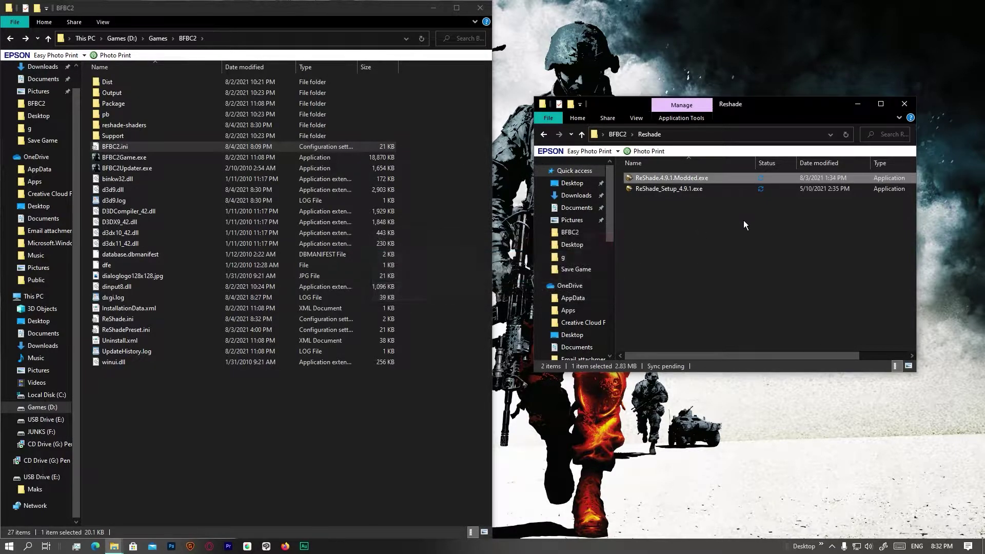
double_click(685, 179)
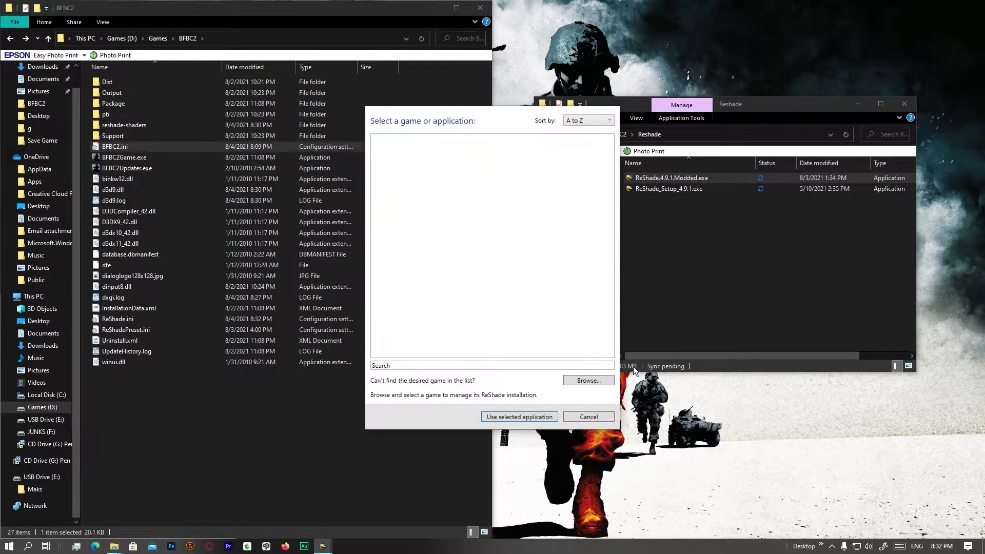
click(599, 382)
double_click(494, 250)
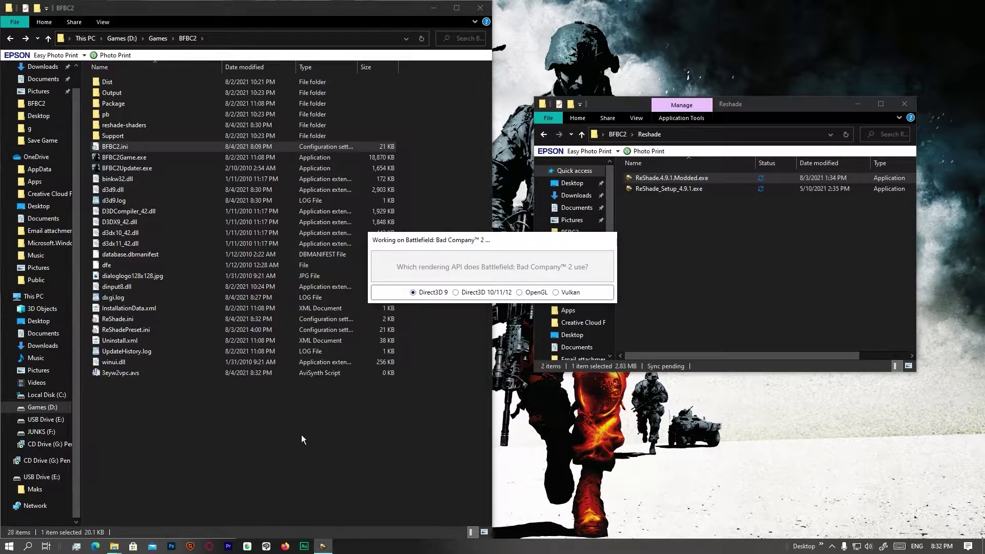
Delete the existing d3d9.dll from the BFBC2 game folder and install the modded ReShade for Direct3D 9
click(116, 190)
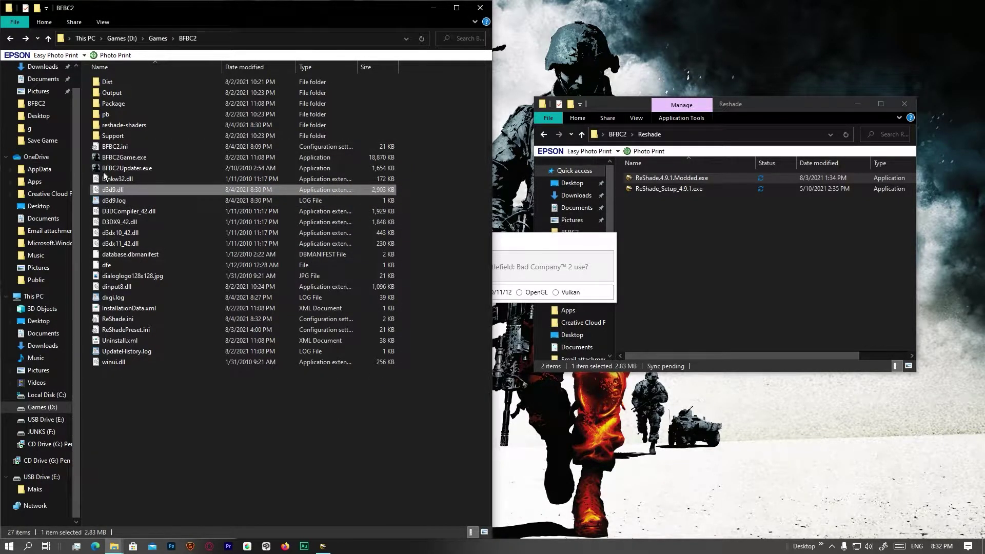
click(514, 267)
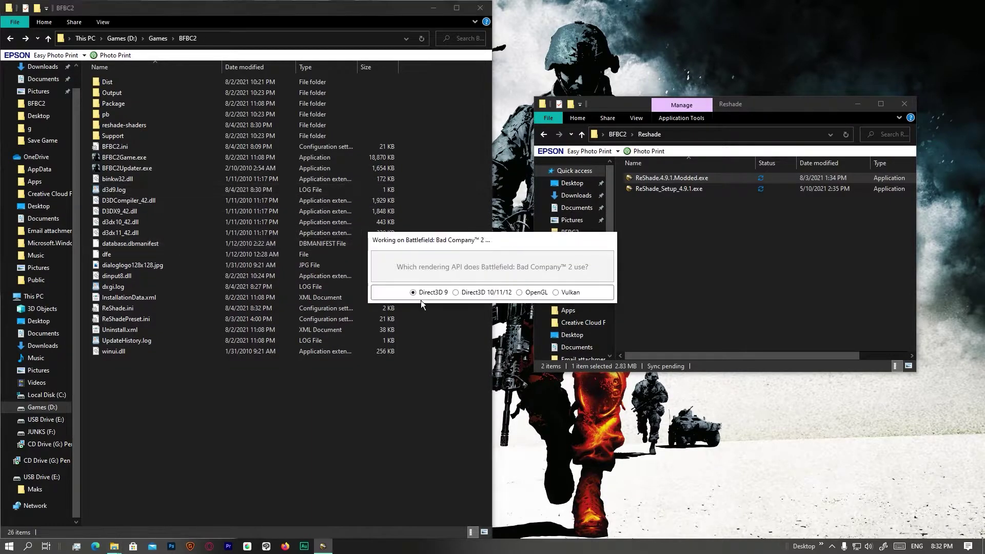
click(413, 292)
click(609, 239)
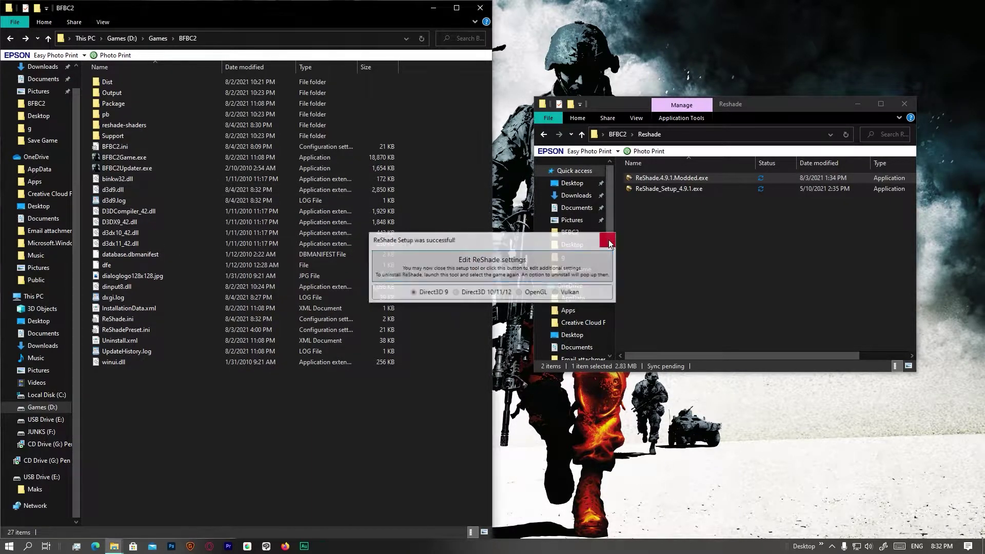
Rename the newly installed d3d9.dll in the BFBC2 game folder to dxgi.dll
key(alt+Left)
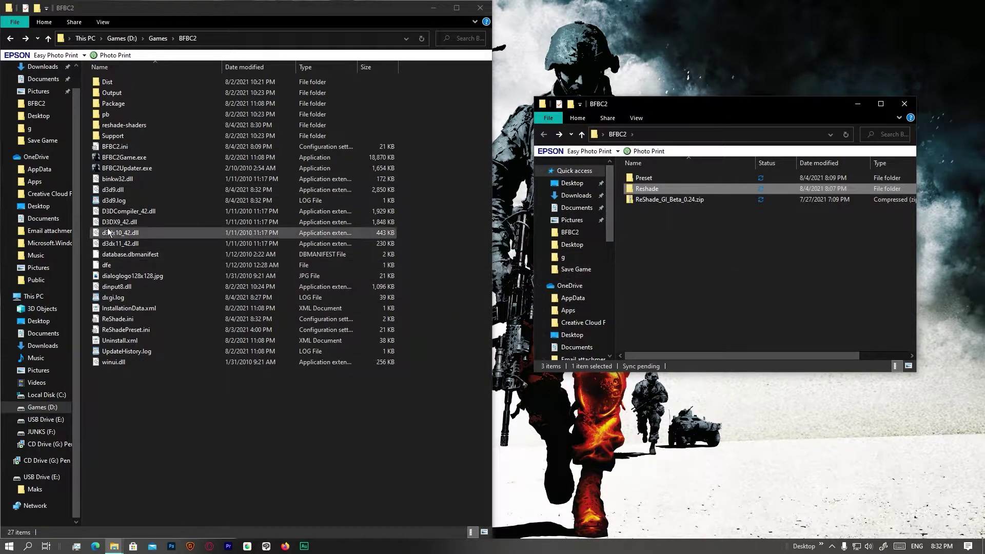
click(116, 190)
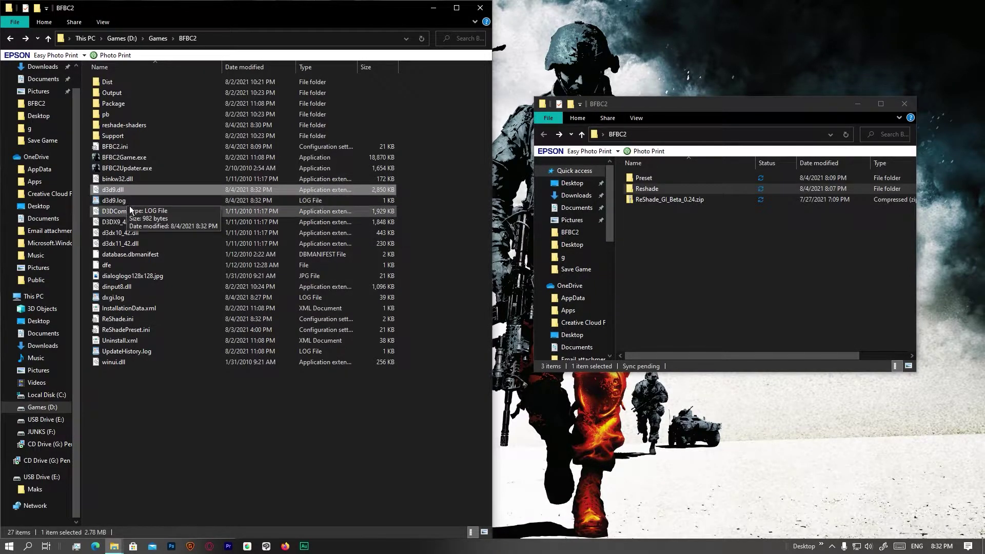
key(F2)
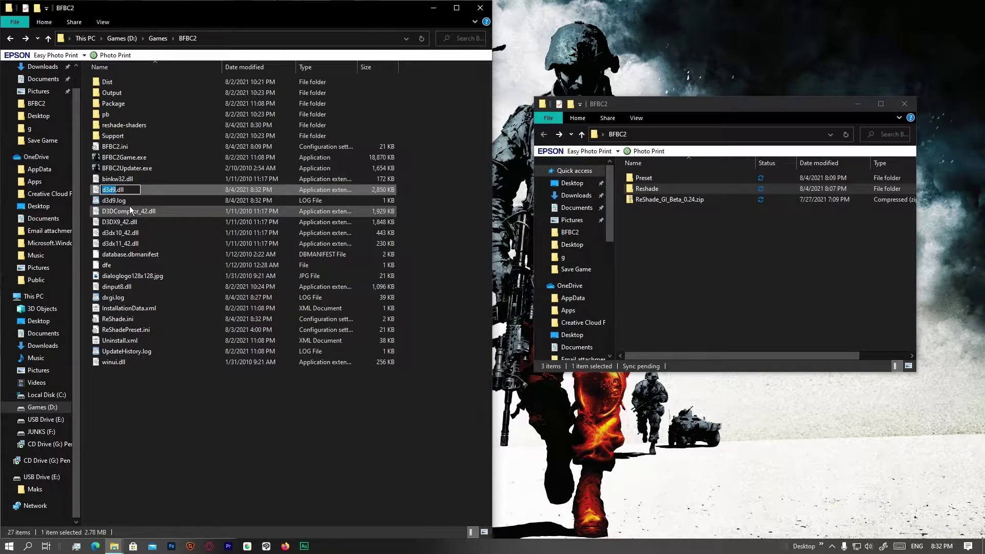
text(dxgi)
key(Return)
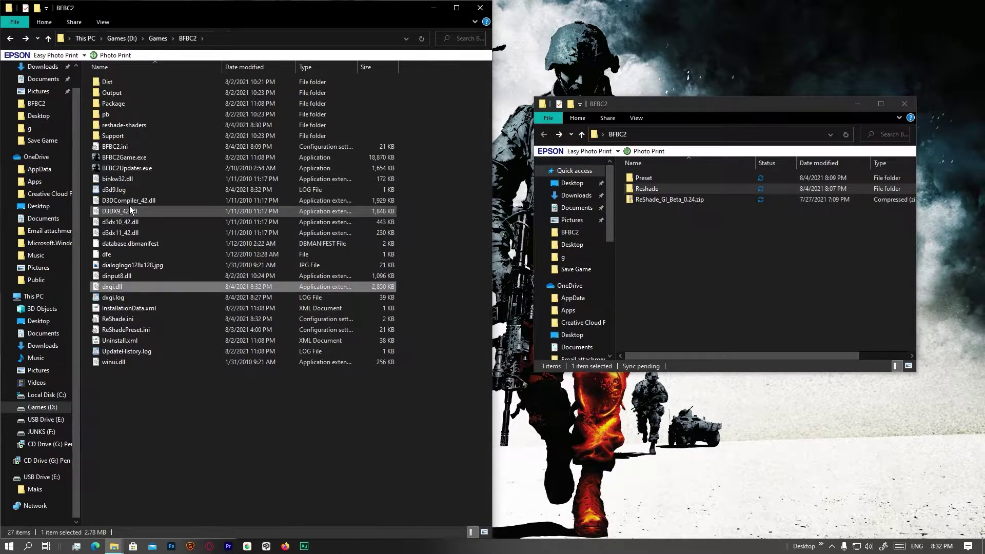
Launch BFBC2Game.exe from the game folder and check the BFBC2 preset in the ReShade overlay
double_click(639, 180)
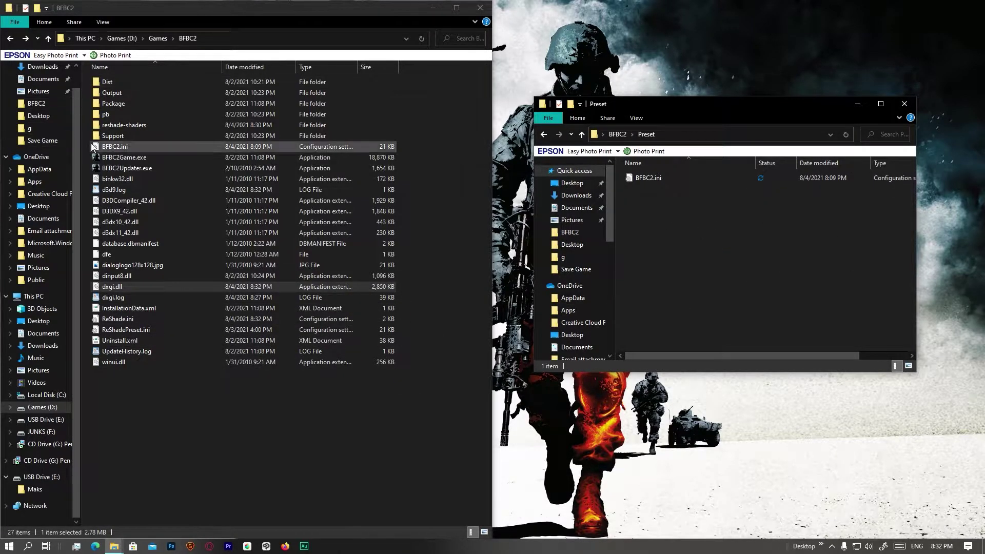
click(125, 160)
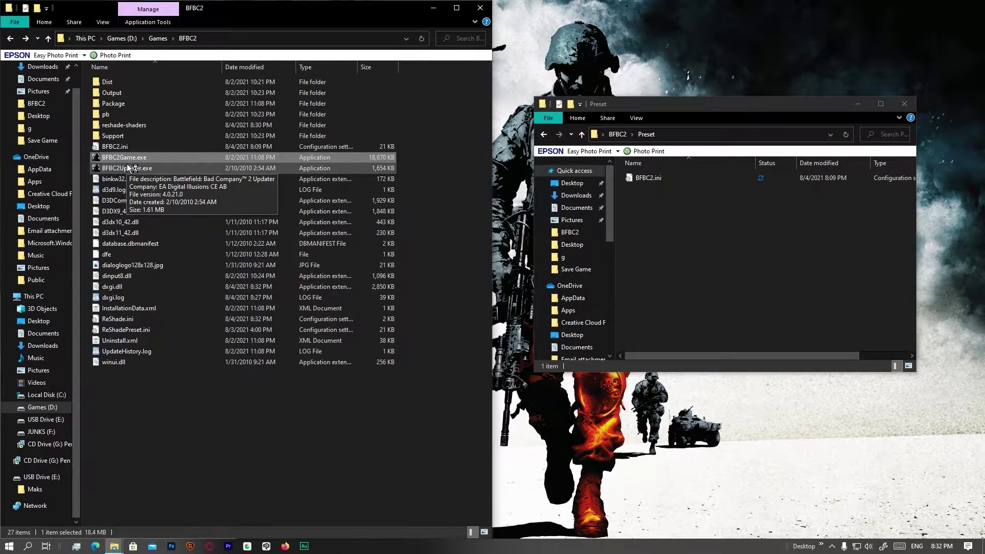
key(Return)
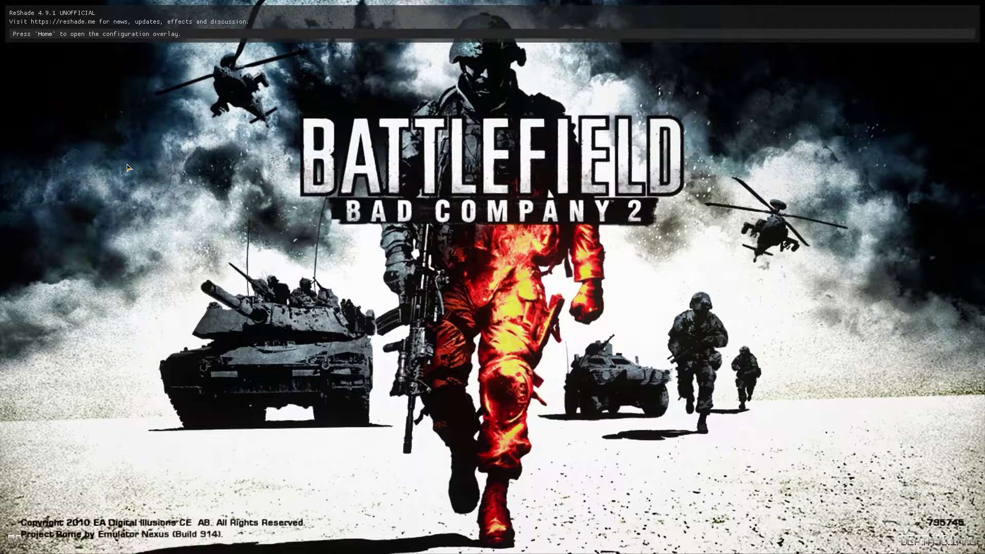
key(Home)
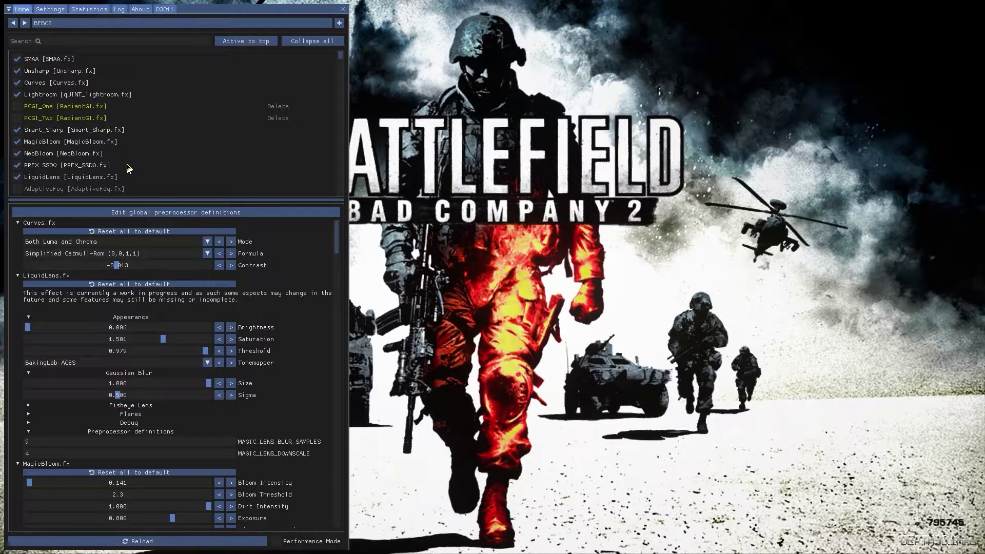
key(Home)
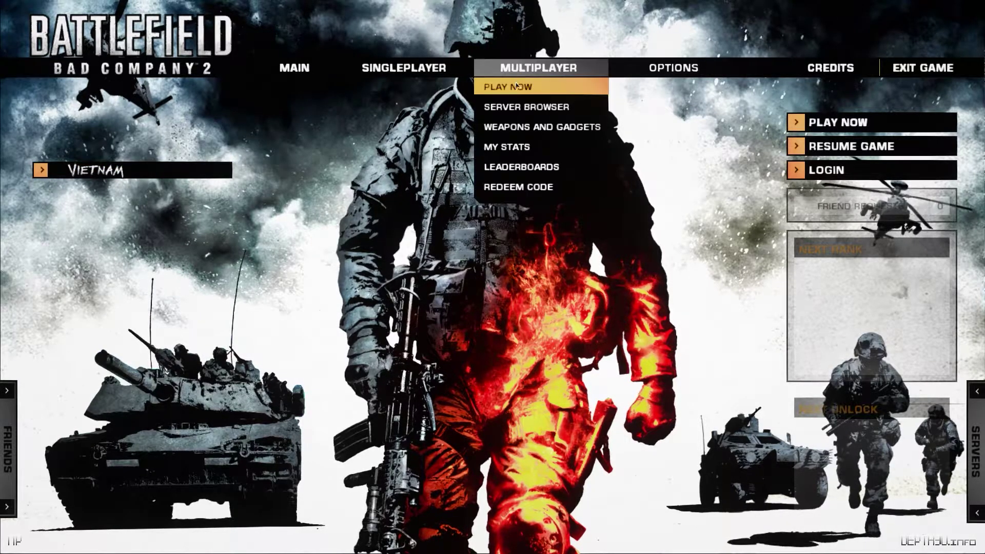
Log in to multiplayer with the remembered Project Rome account and the preselected soldier
click(516, 86)
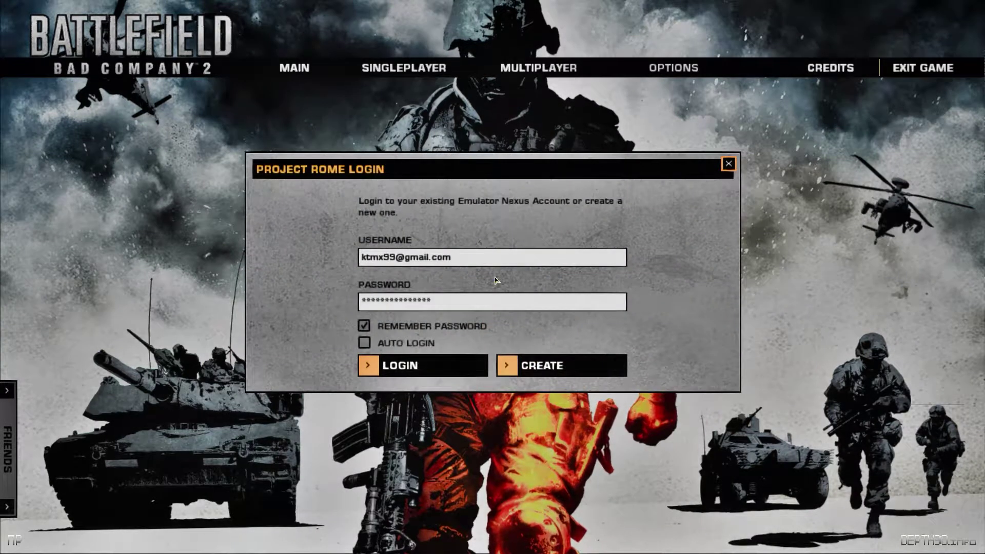
click(411, 365)
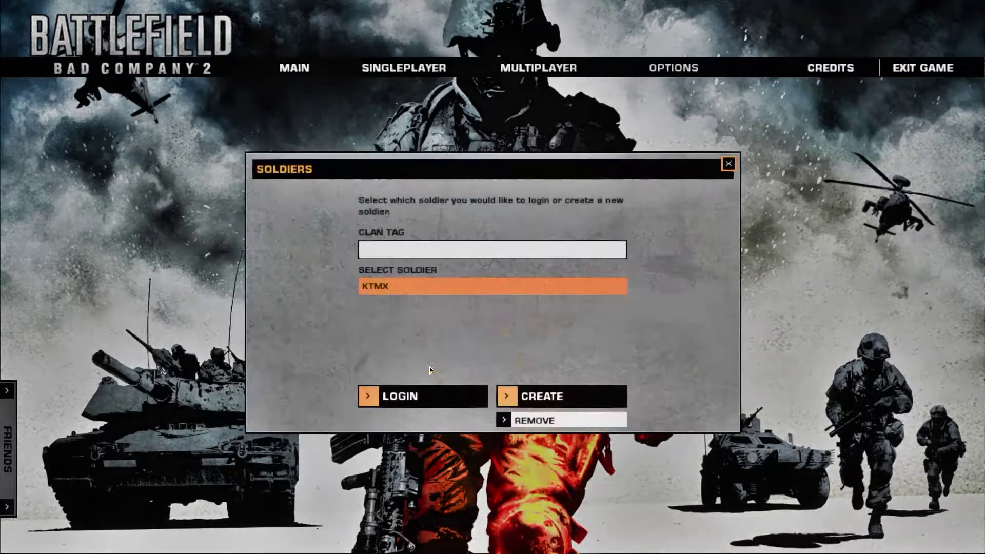
click(421, 396)
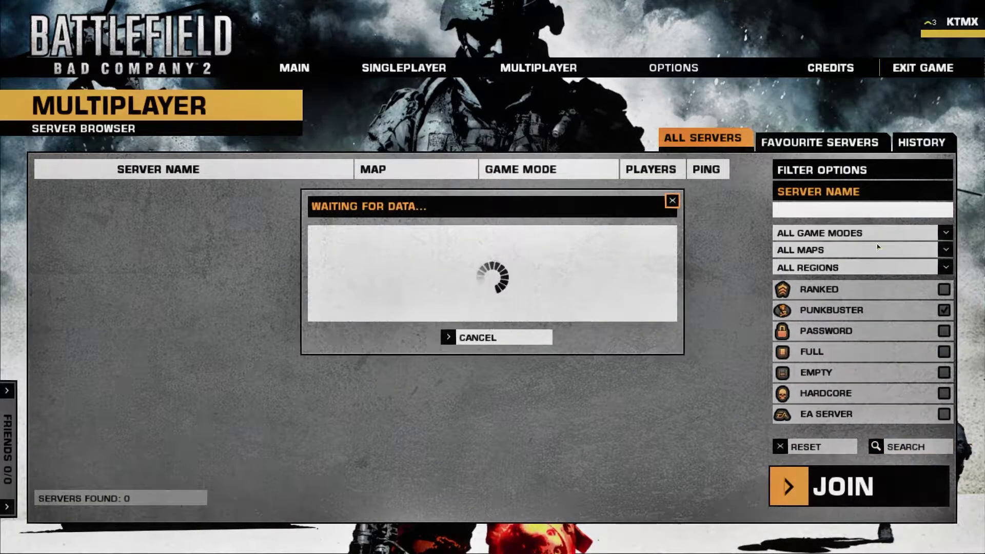
Sort the multiplayer servers by highest player count and try to join ".ElitePomoika. #4 [Conquest only]"
mouse_move(642, 146)
click(645, 171)
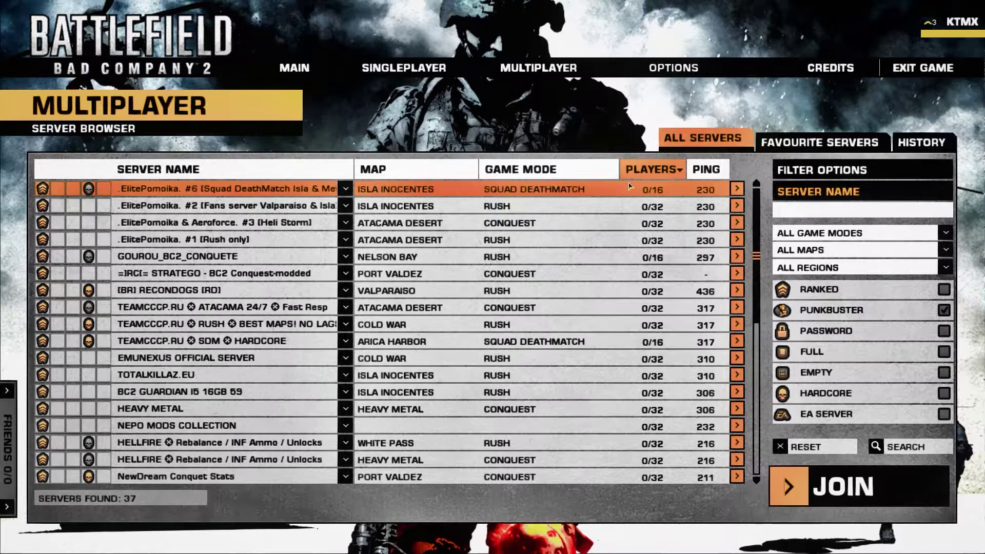
click(645, 171)
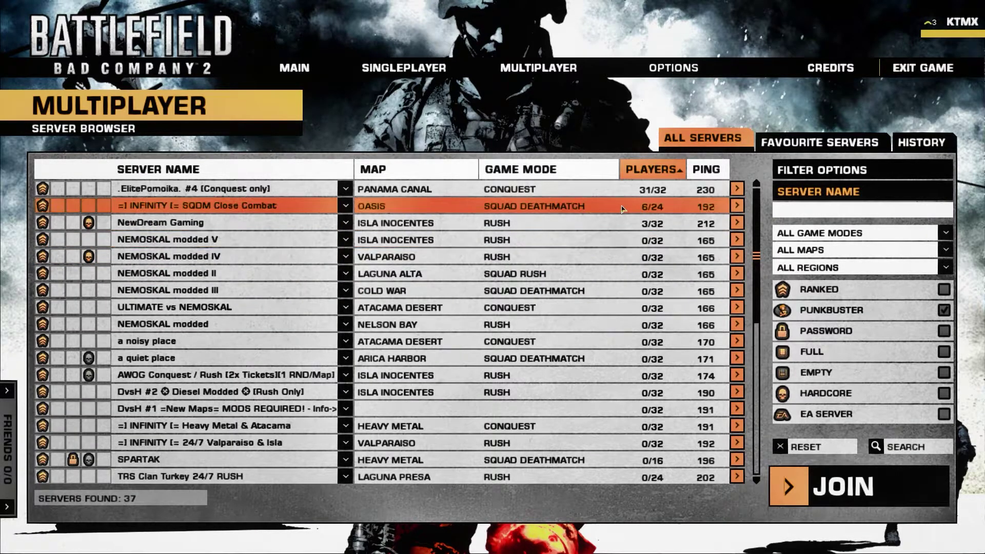
double_click(632, 196)
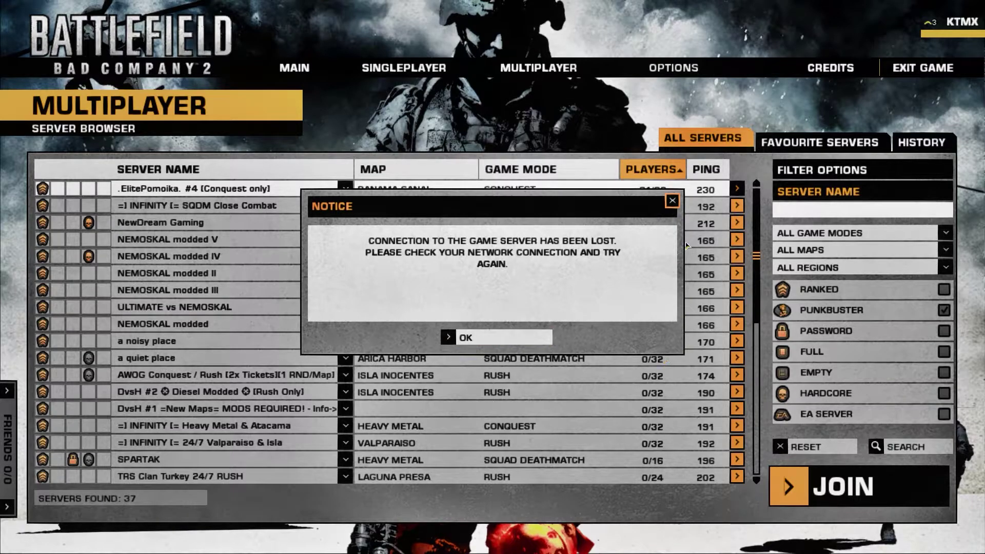
click(478, 337)
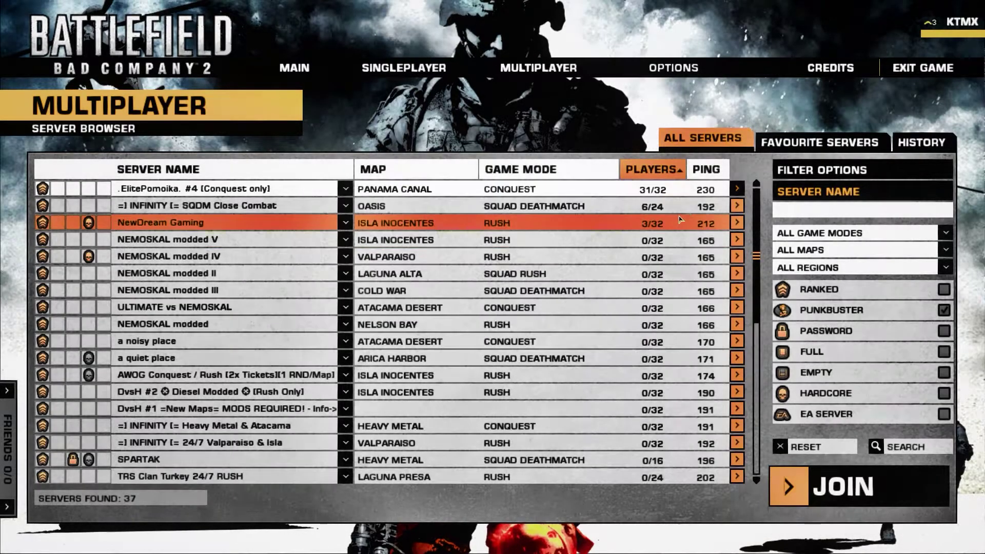
Refresh the server list, sort it by highest player count and join "=] INFINITY [= SQDM Close Combat"
click(901, 449)
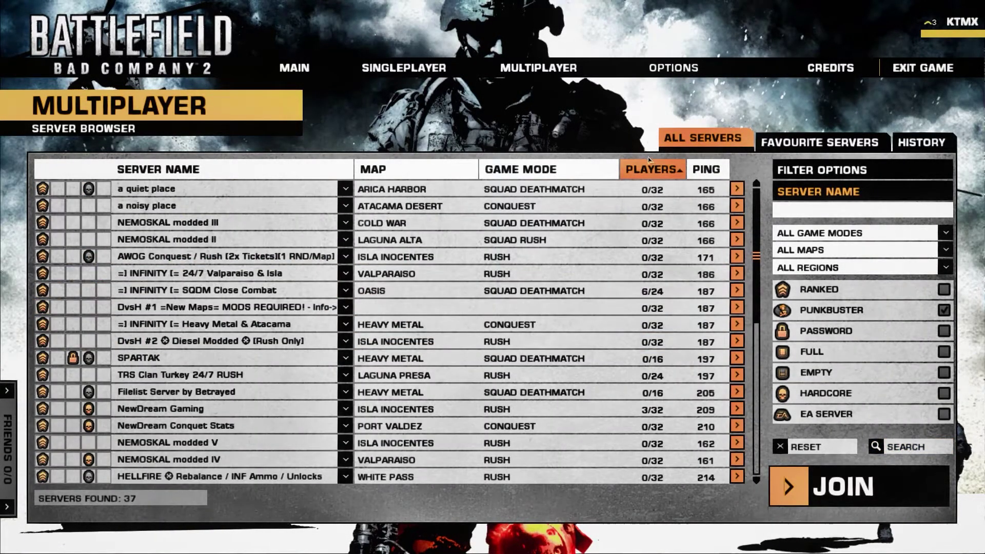
click(656, 167)
click(656, 168)
click(693, 207)
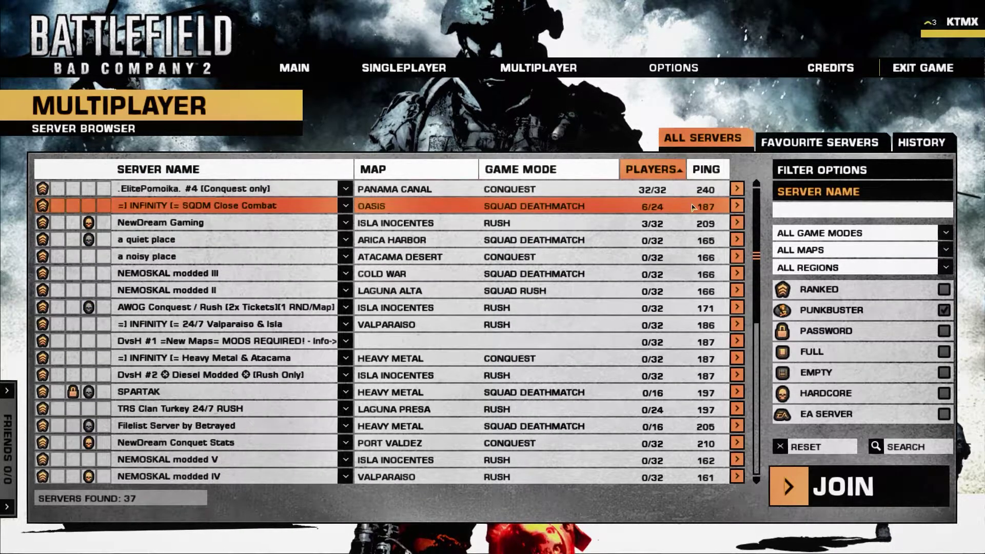
double_click(693, 207)
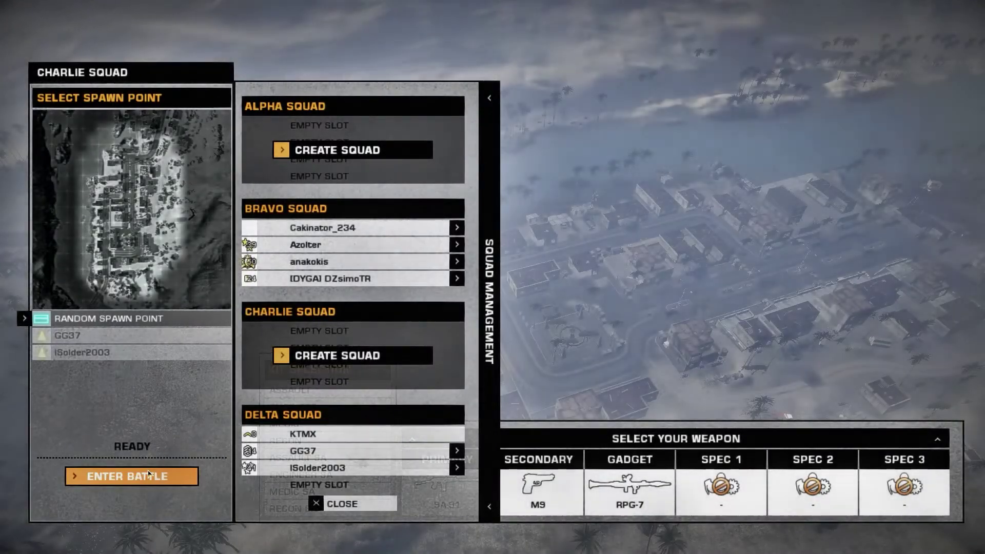
Enter the battle at a random spawn point and walk around the Oasis map to examine the ReShade visuals
click(148, 475)
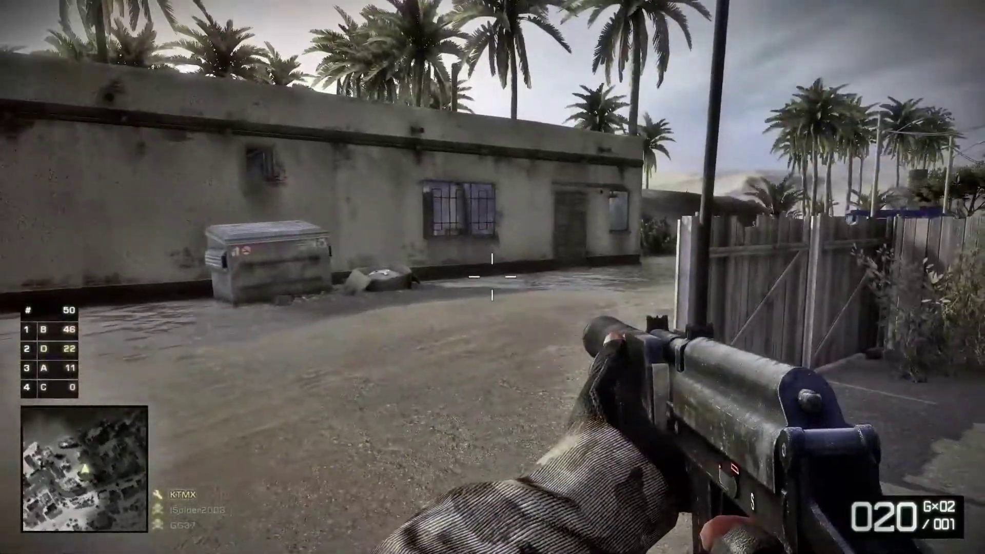
key(w)
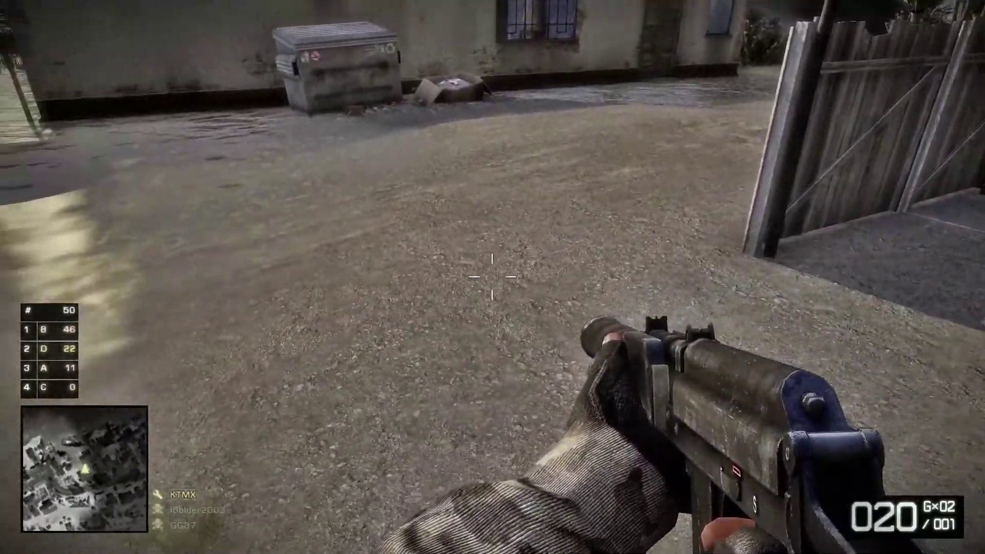
key(w)
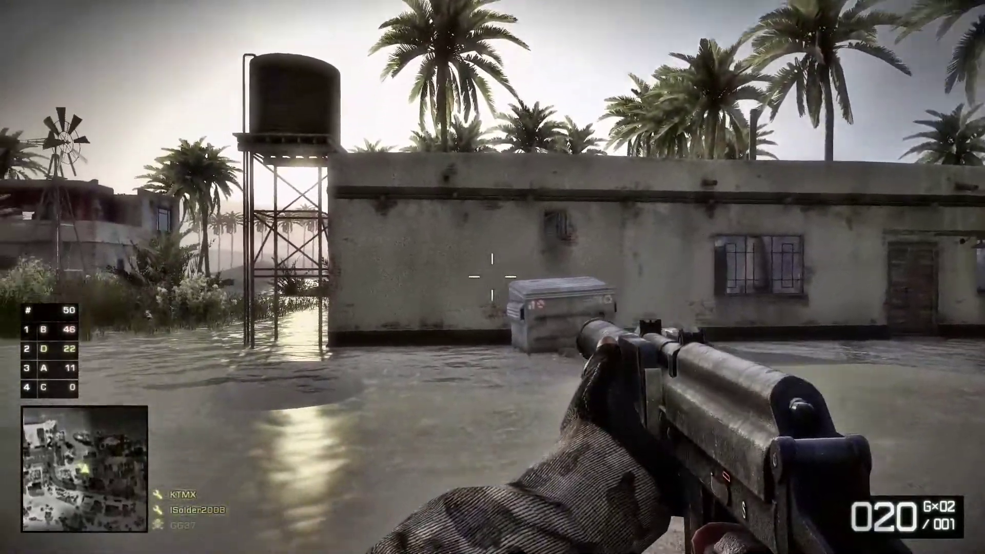
key(w)
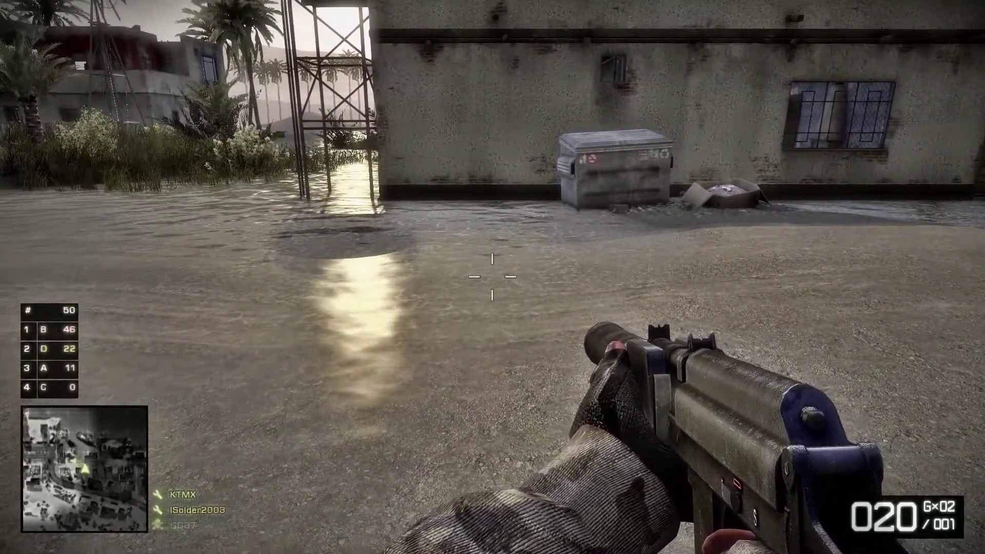
Examine the flooded Oasis street with and without aiming down sights, and briefly bring up the ReShade overlay
key(w)
right_click(492, 277)
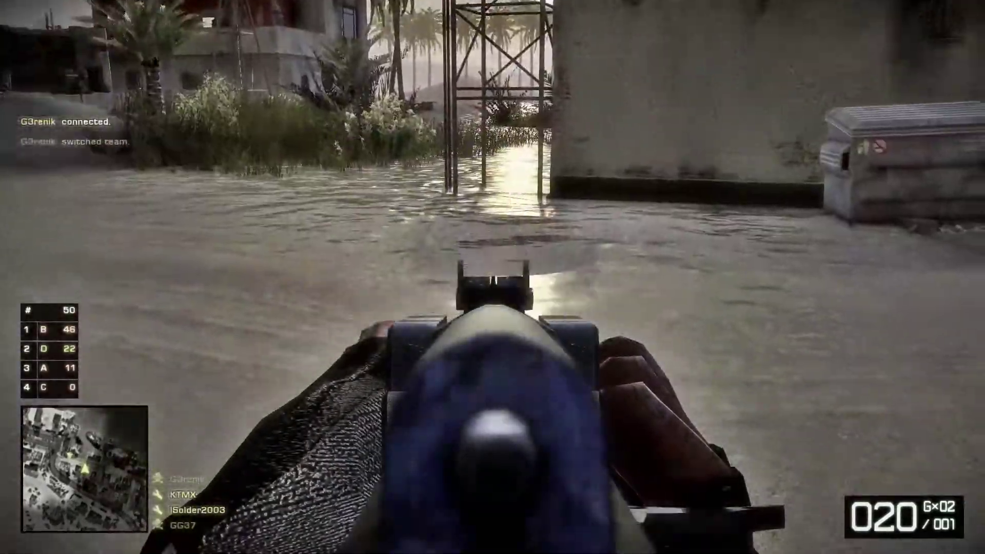
right_click(493, 277)
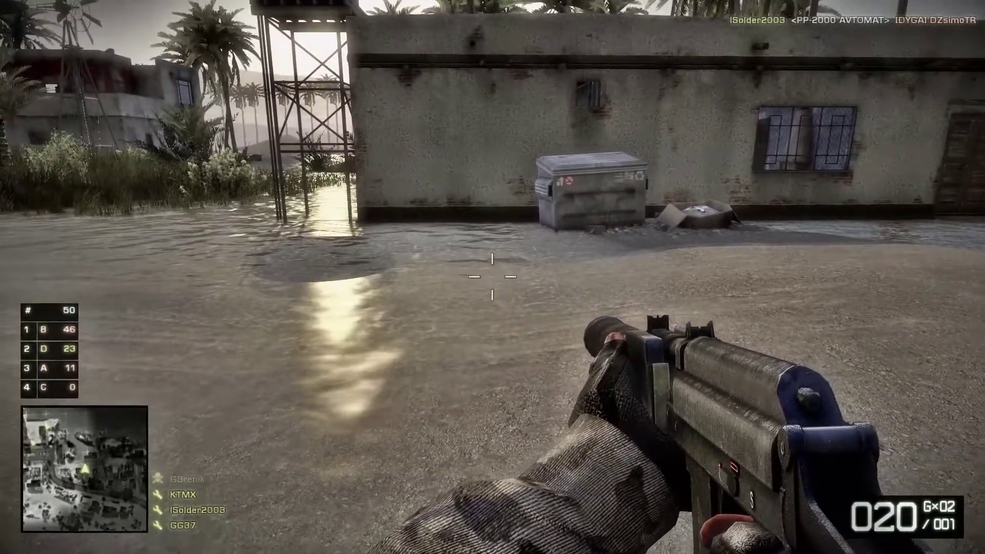
key(Home)
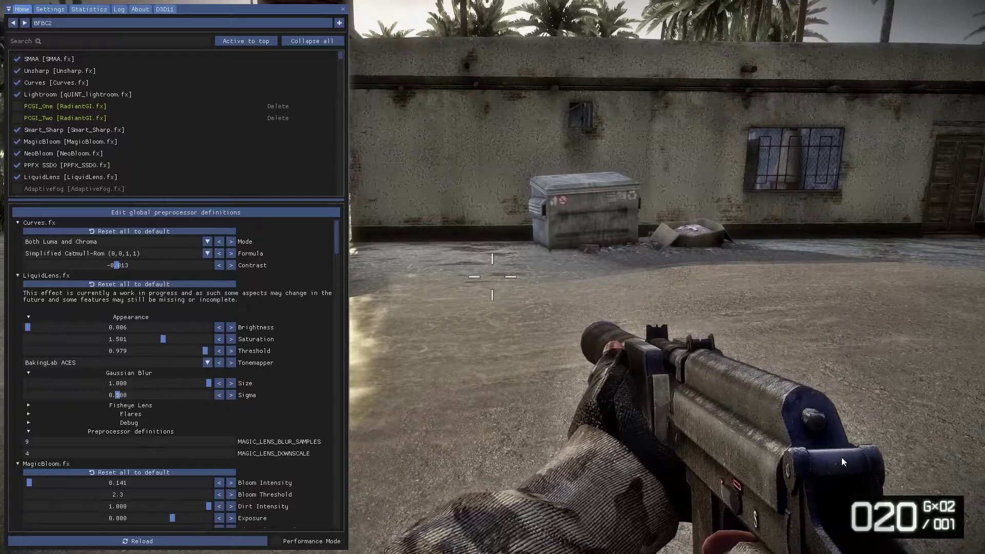
key(Home)
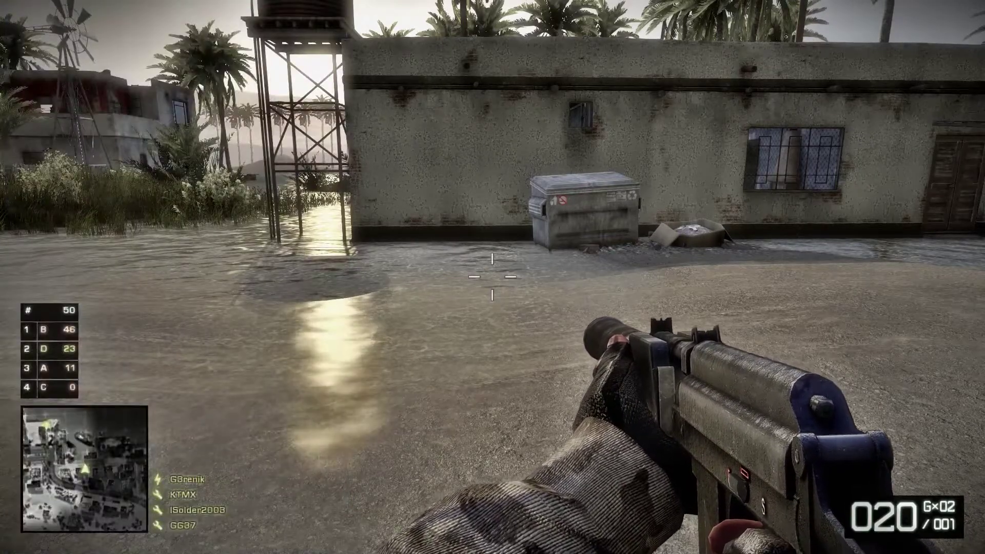
Review the in-game advanced video settings, including anti-aliasing, VSync and HBAO, and return to the match
key(Escape)
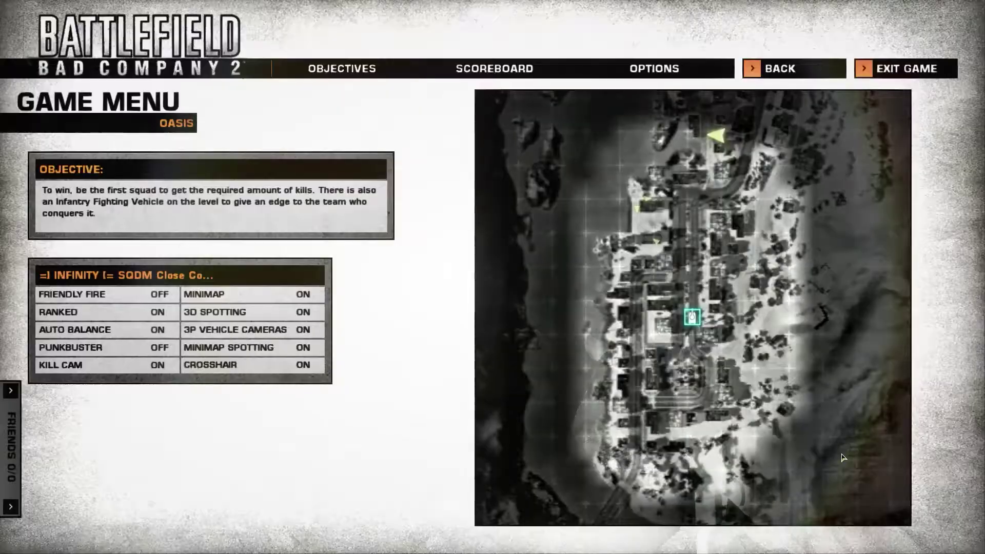
click(658, 72)
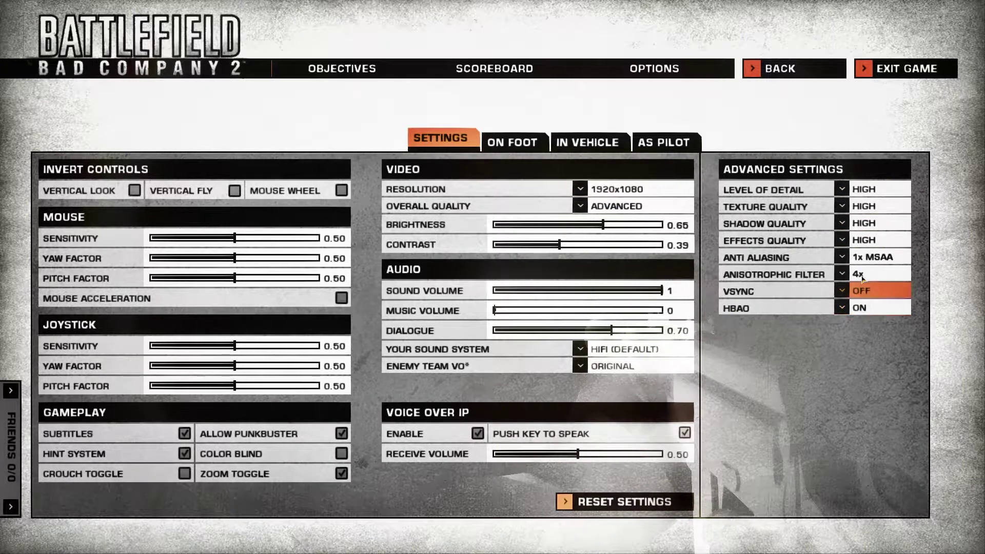
click(878, 257)
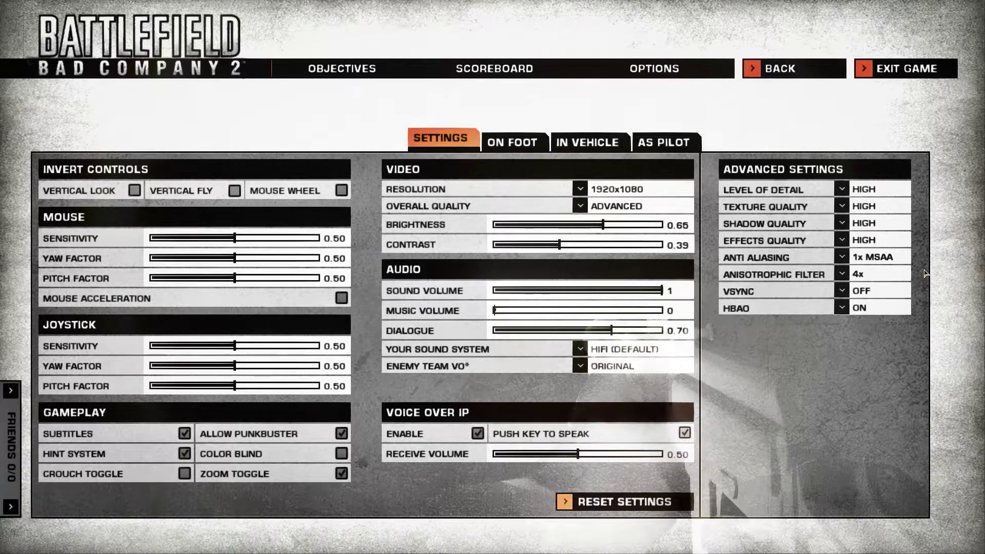
key(Escape)
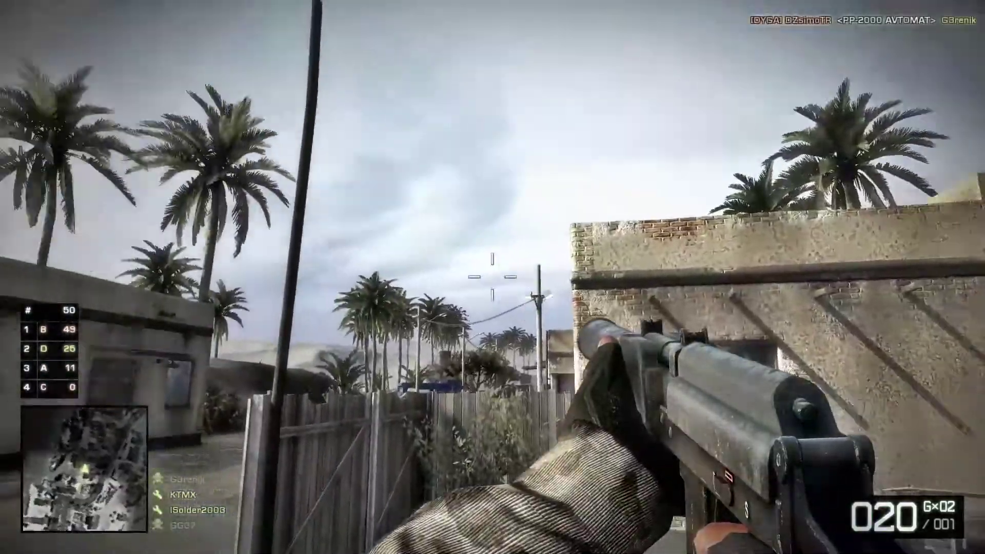
Aim down sights at the sky and at the sunlit water to examine the ReShade lighting and reflections
right_click(492, 277)
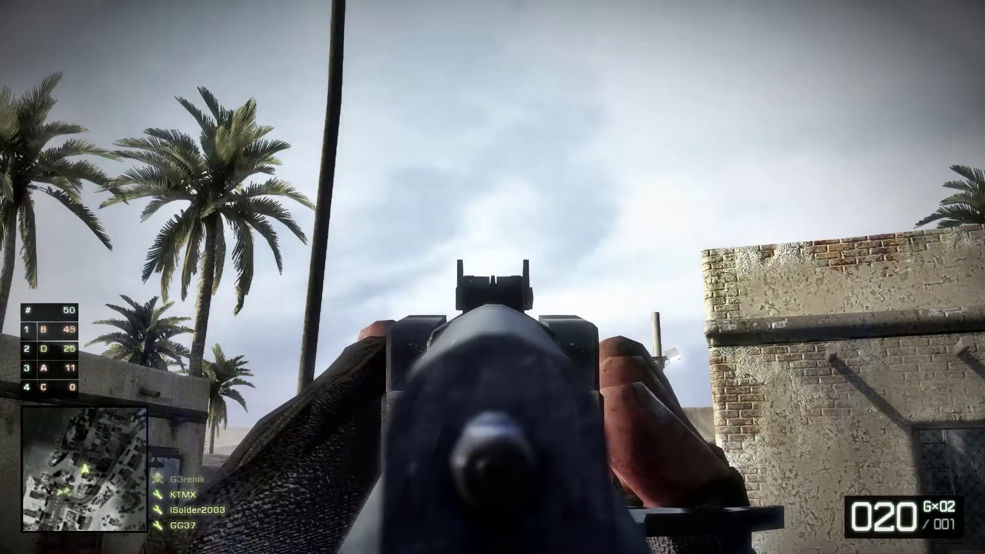
right_click(492, 277)
right_click(492, 277)
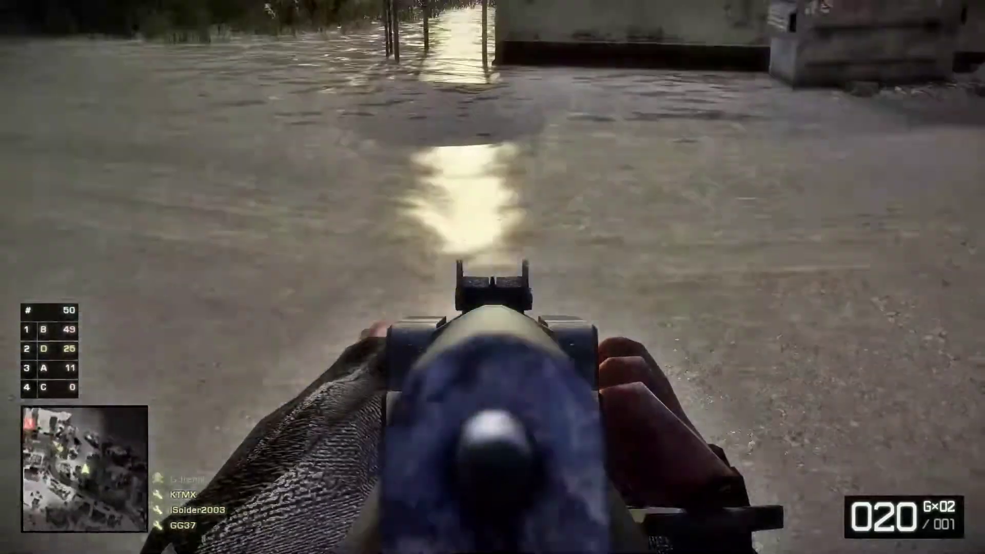
right_click(492, 277)
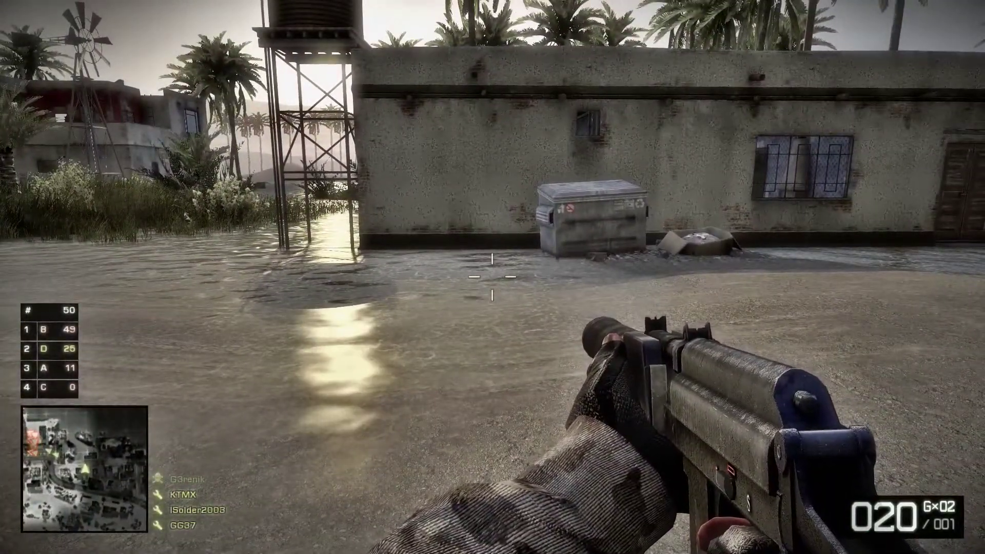
Check the preset files in the ReShade overlay, search the effects for "rtg" and show the RTGlobalIllumination parameters
key(Home)
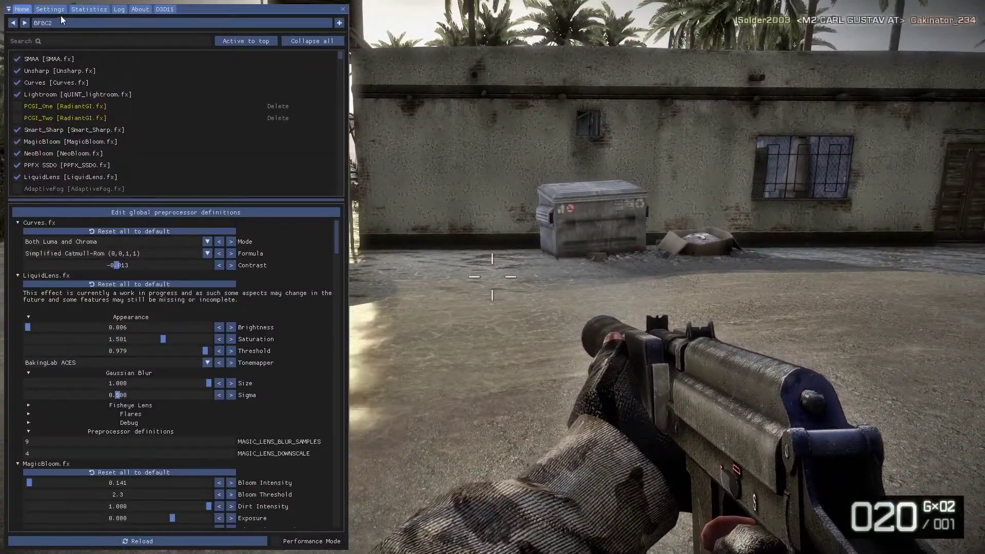
click(46, 22)
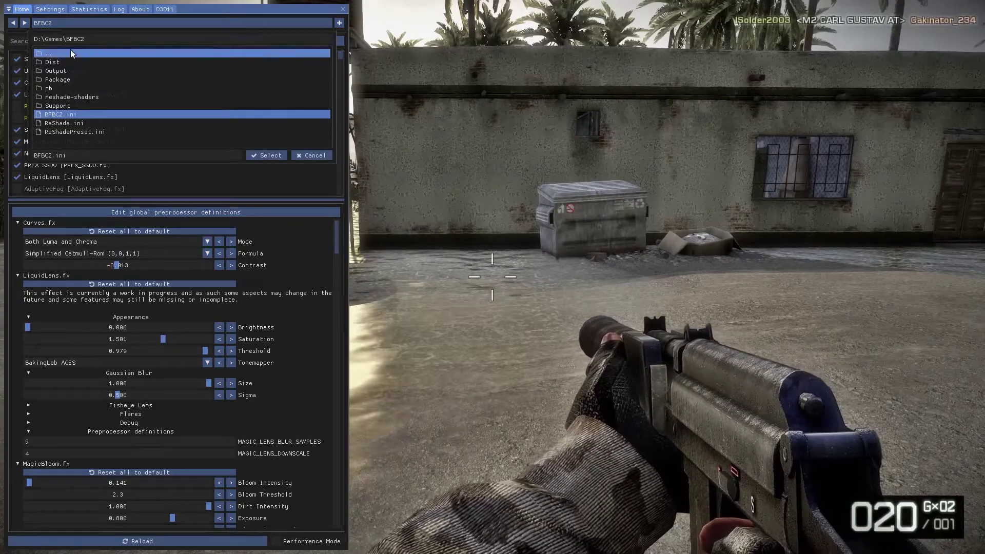
click(82, 29)
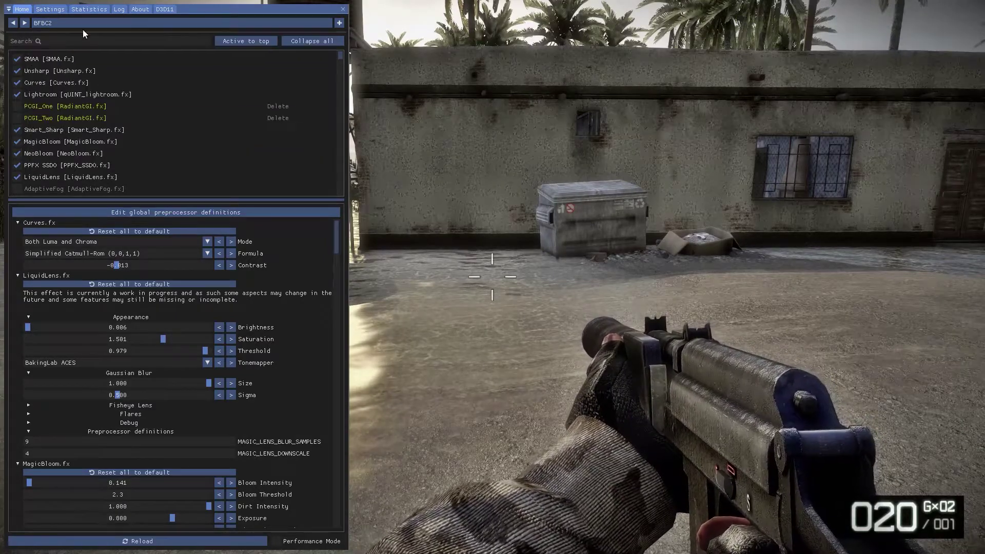
click(110, 39)
text(rtg)
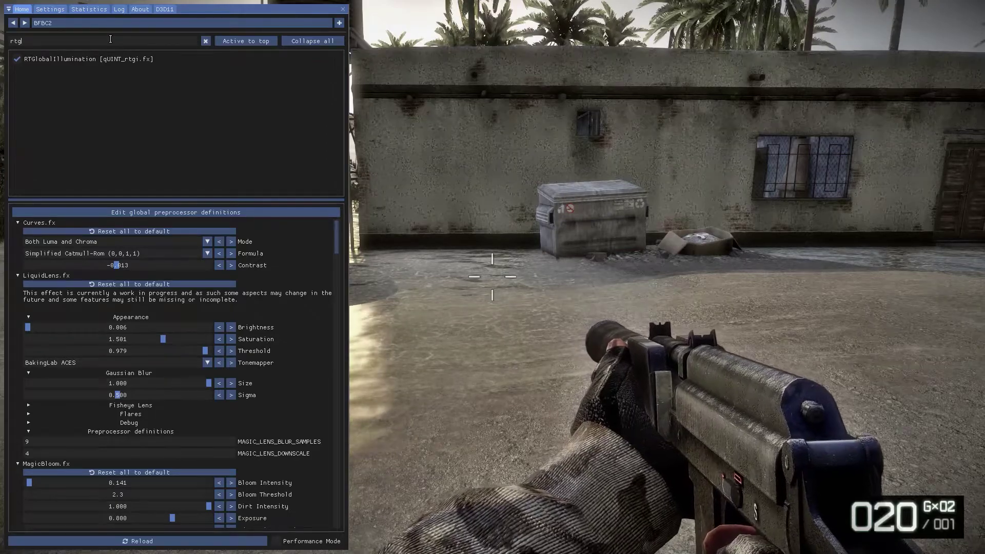
click(110, 58)
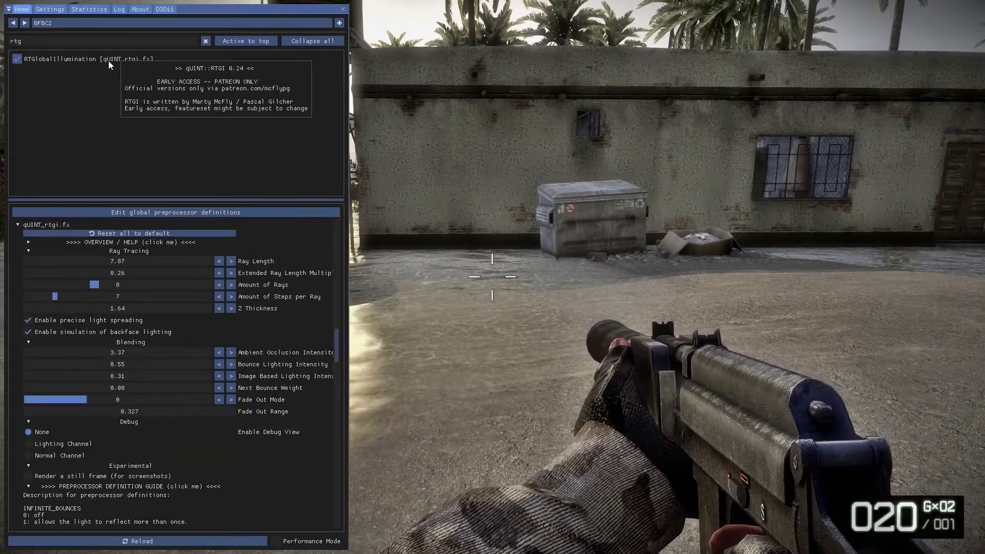
Inspect ReShade's D3D11 depth buffer list and the options for aspect ratio heuristics and copying before clear operations
click(77, 9)
click(168, 10)
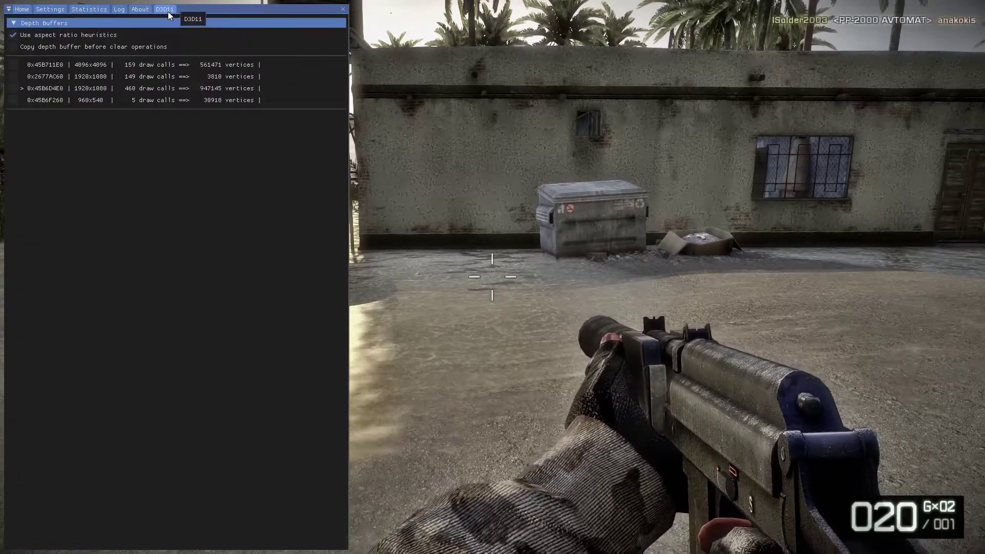
click(14, 35)
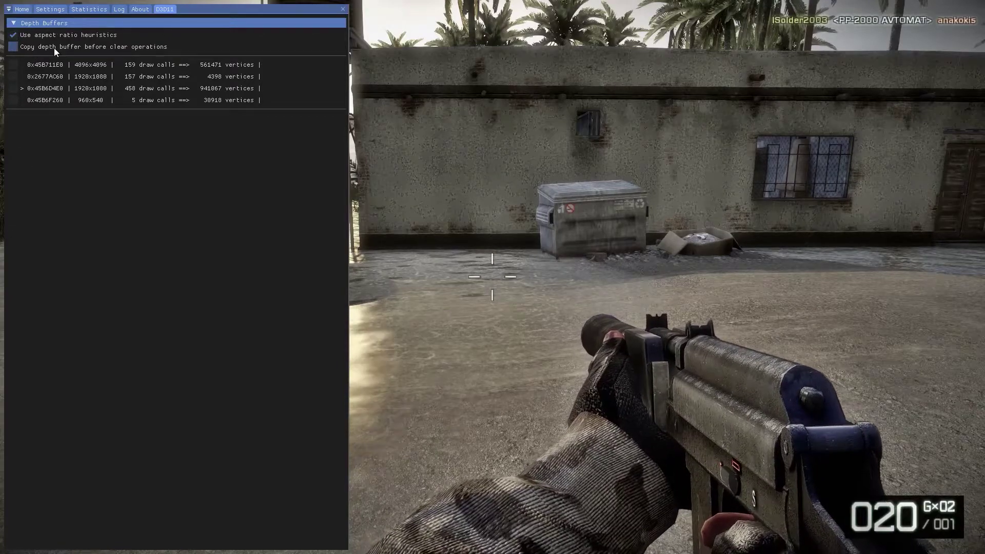